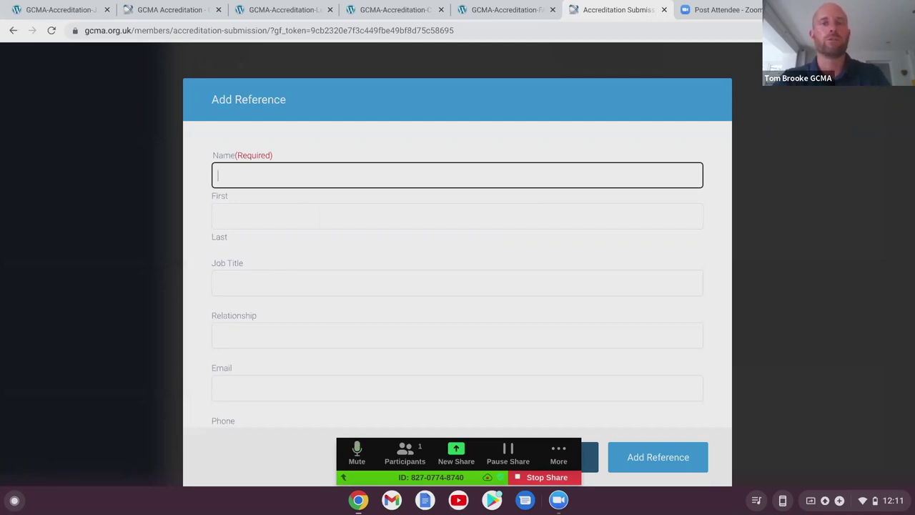
Close the blank reference form without adding a reference and go to the Career History section.
key("Escape")
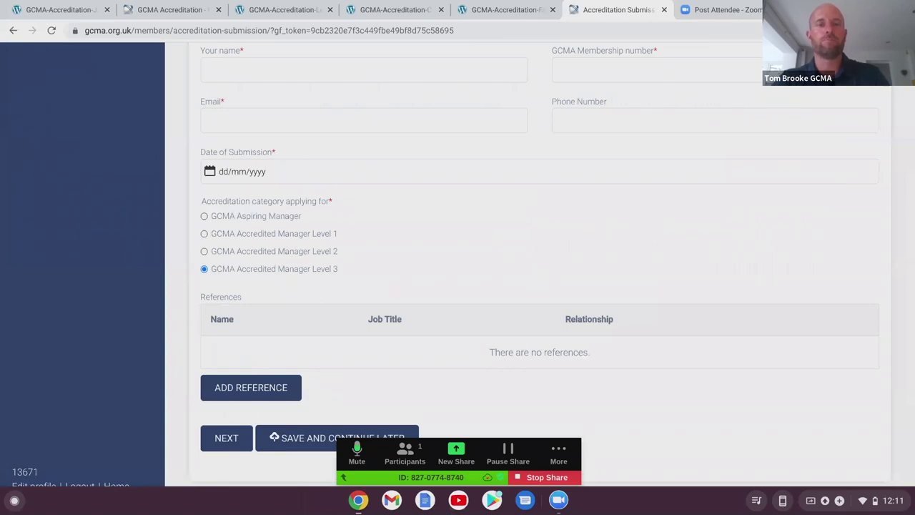
scroll(458, 265, "up", 5)
scroll(371, 156, "up", 1)
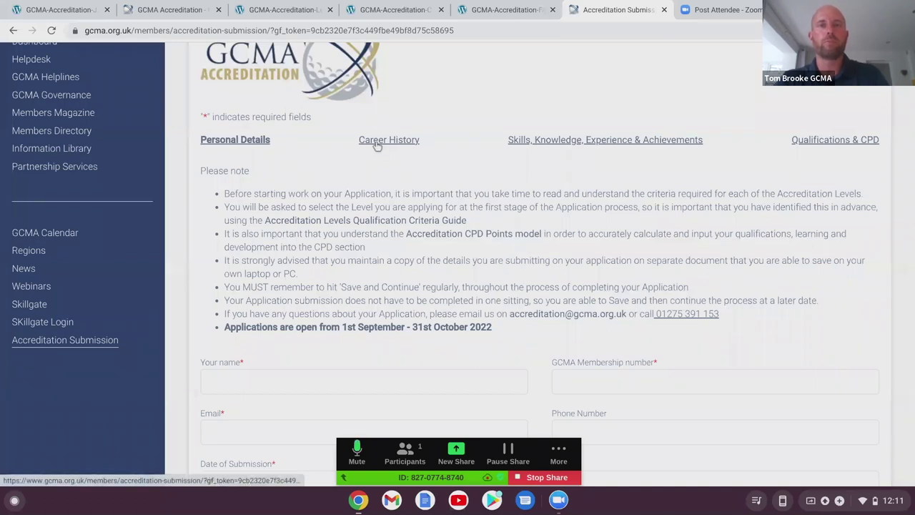
left_click(377, 145)
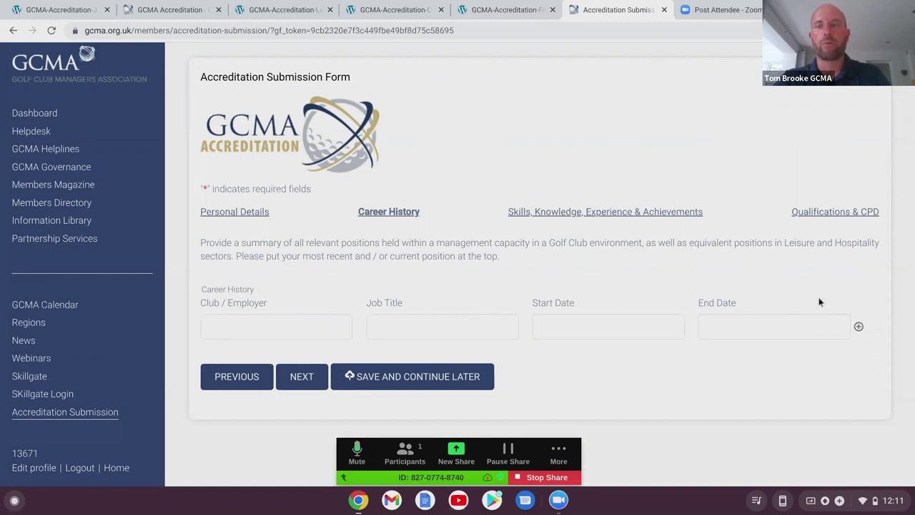
Add three extra blank rows to the Career History table for further positions.
left_click(859, 328)
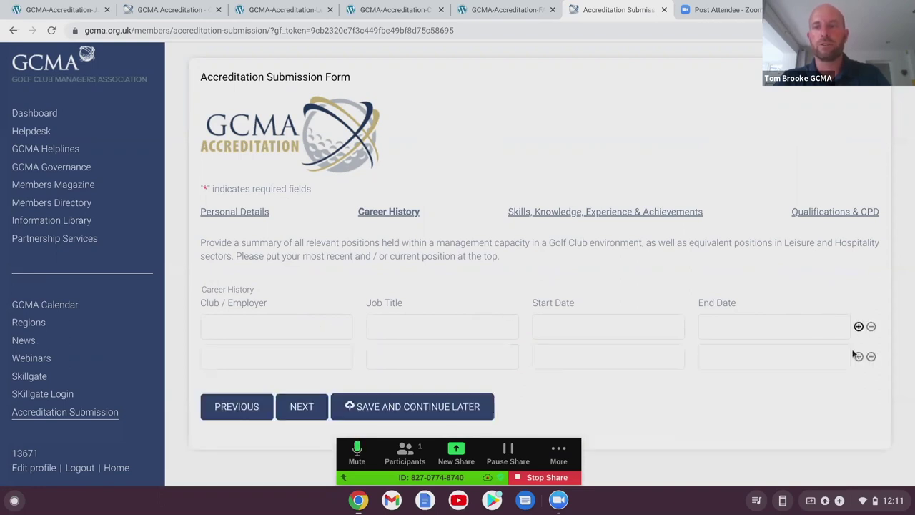
left_click(859, 356)
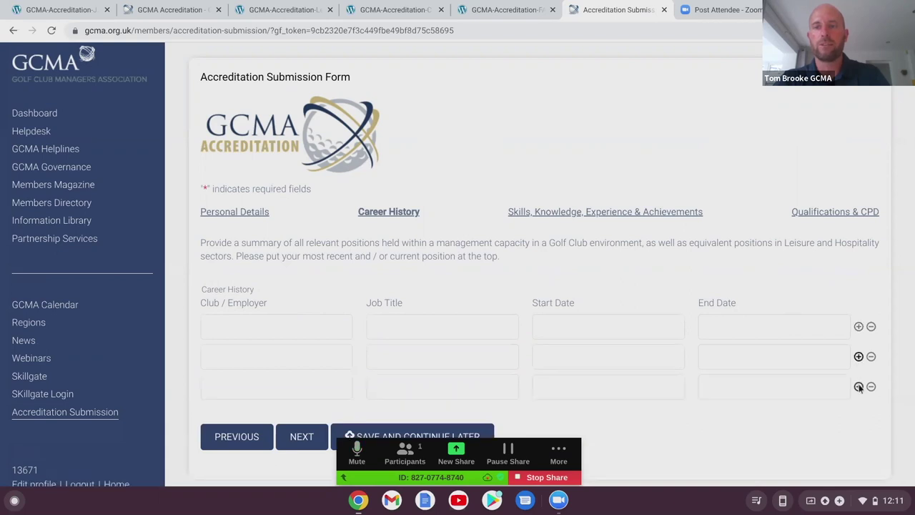
left_click(859, 386)
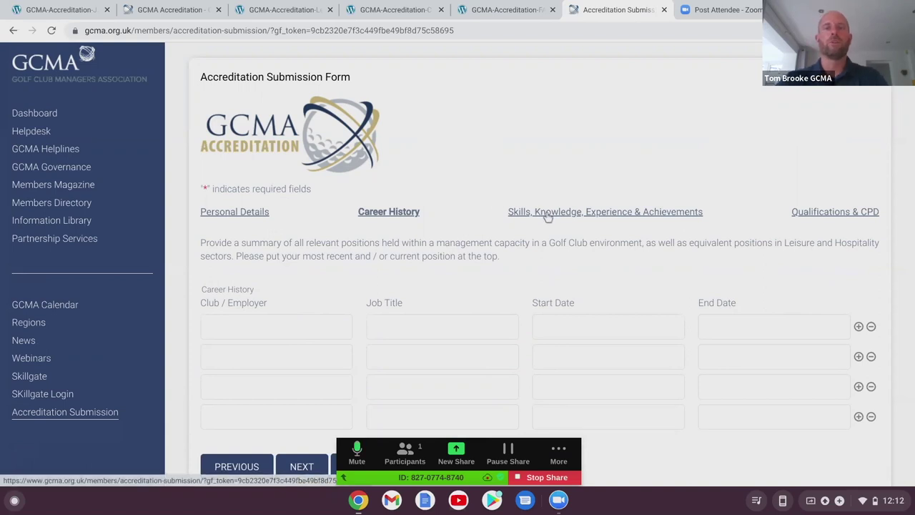
Go to the Skills, Knowledge, Experience & Achievements section and look through its summary fields.
left_click(605, 211)
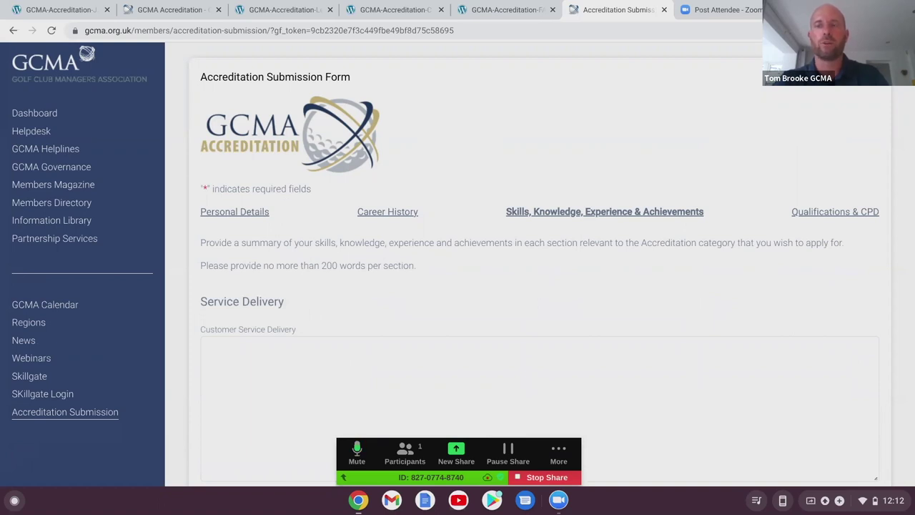
scroll(540, 258, "down", 2)
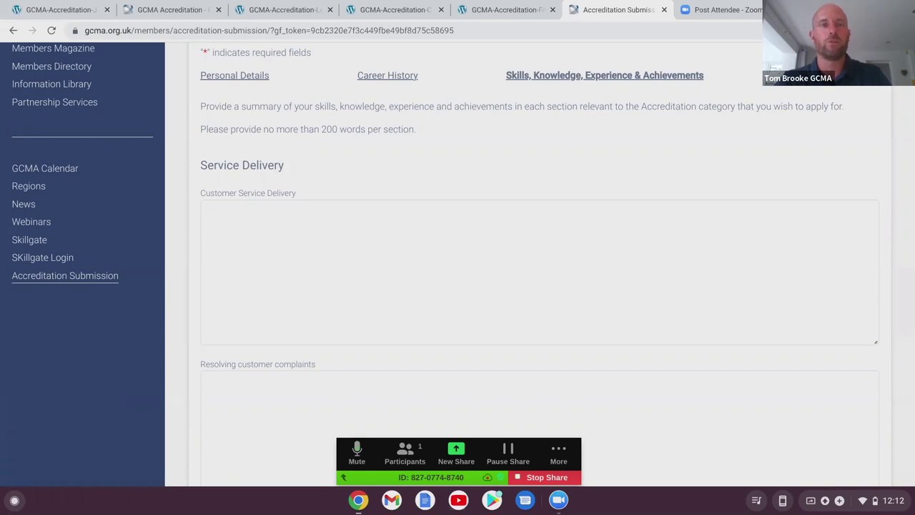
scroll(912, 100, "down", 10)
left_click_drag(913, 100, 912, 44)
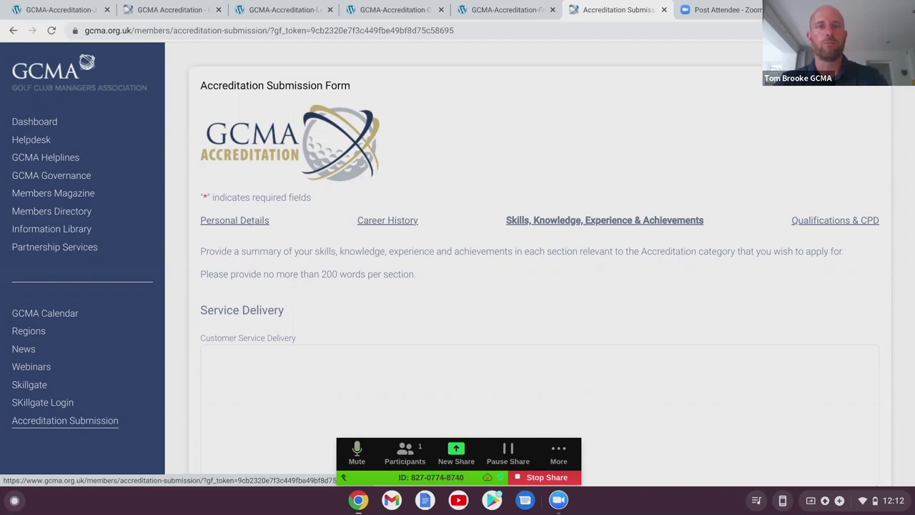
Set the accreditation category in the Personal Details section to GCMA Aspiring Manager.
left_click(235, 221)
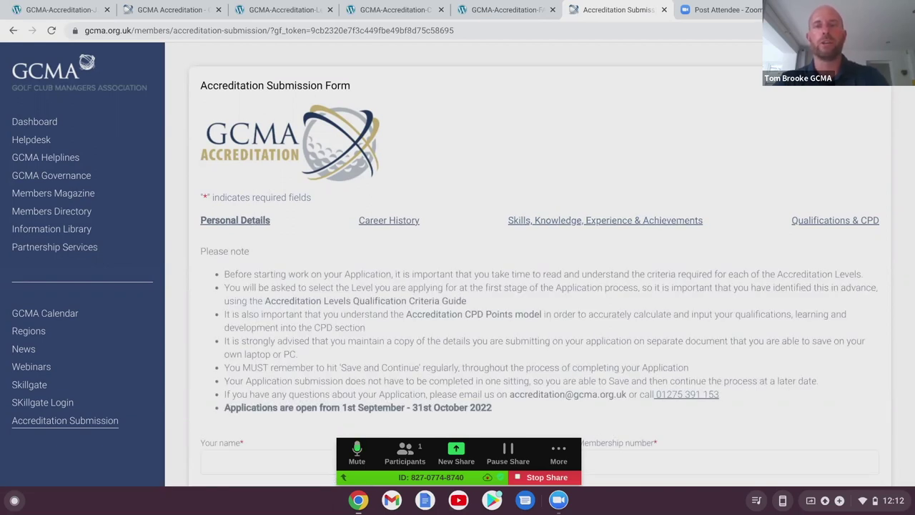
scroll(536, 287, "down", 3)
scroll(536, 286, "down", 4)
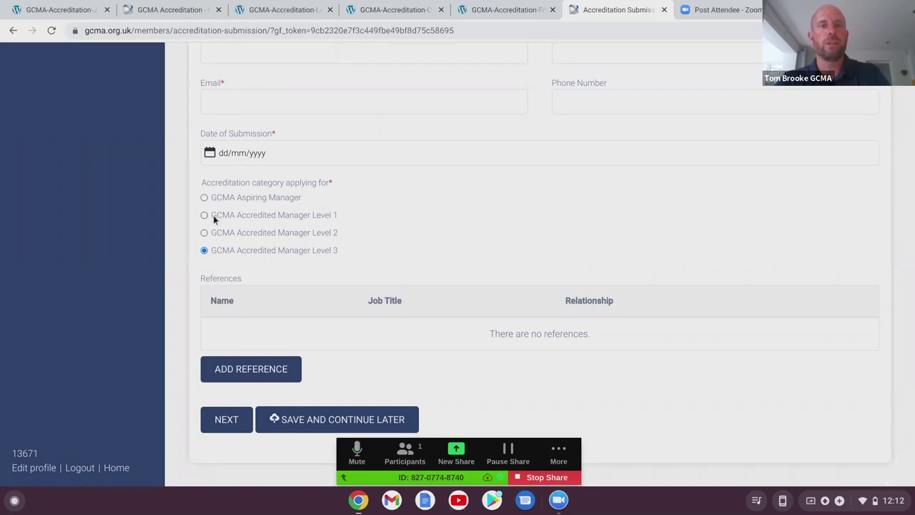
left_click(204, 199)
scroll(435, 190, "up", 3)
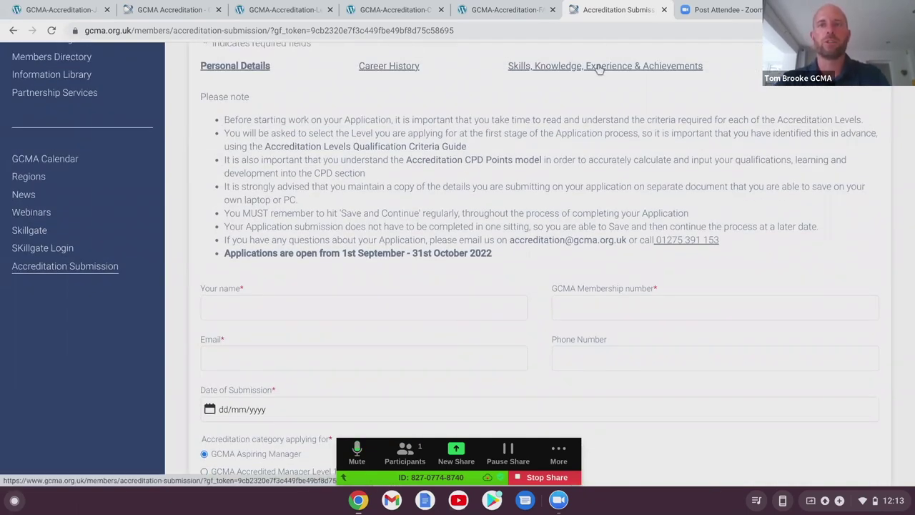
Review the Aspiring Manager skills fields under Service Delivery, People & Leadership, and Business, Finance & Strategy.
left_click(605, 66)
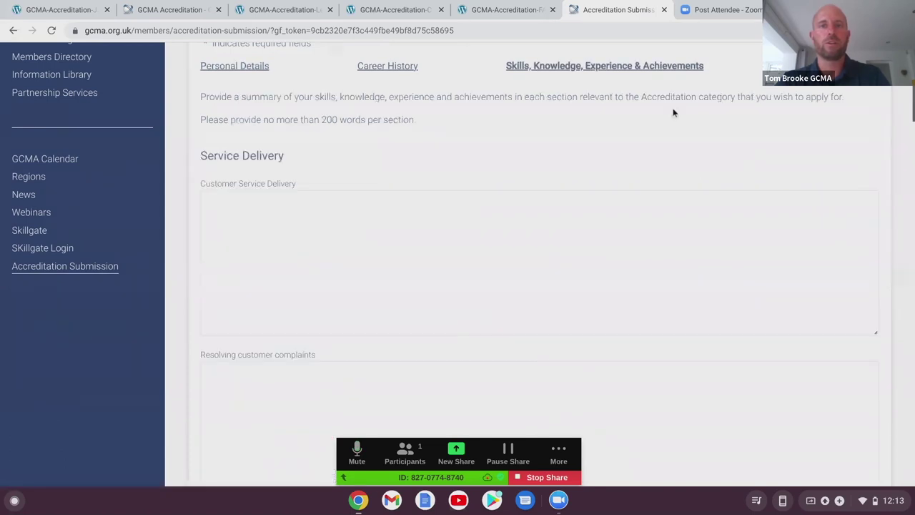
scroll(536, 264, "down", 10)
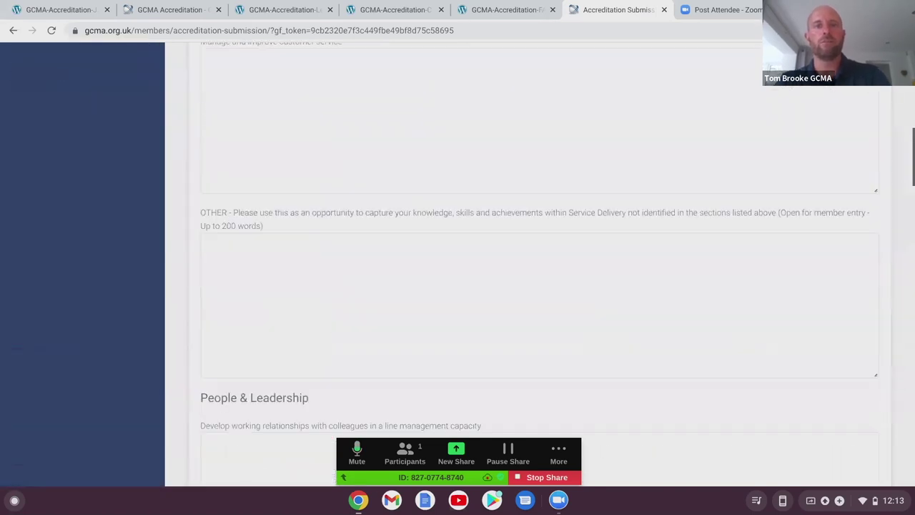
scroll(537, 265, "down", 7)
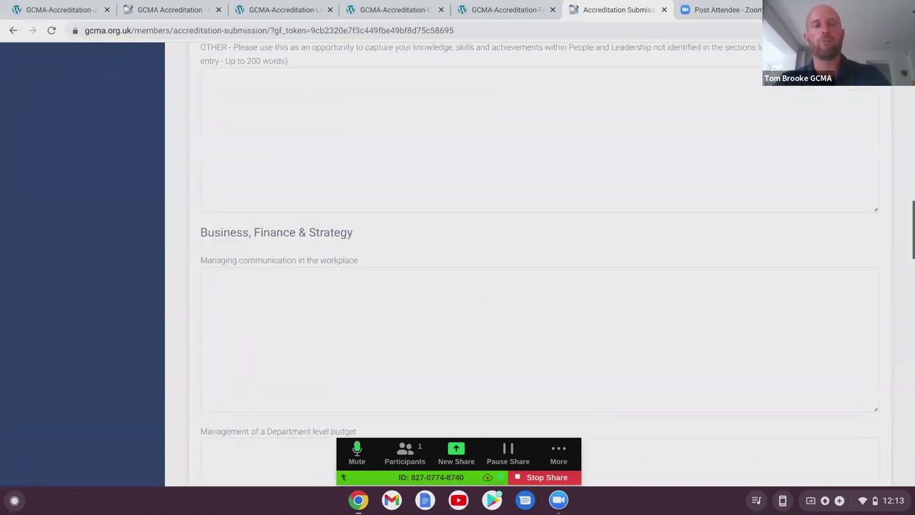
scroll(537, 264, "down", 8)
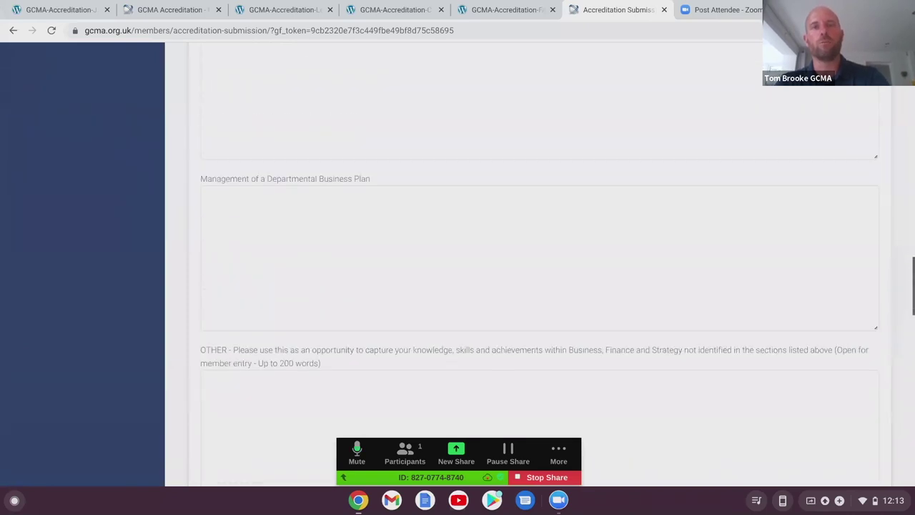
scroll(536, 265, "up", 20)
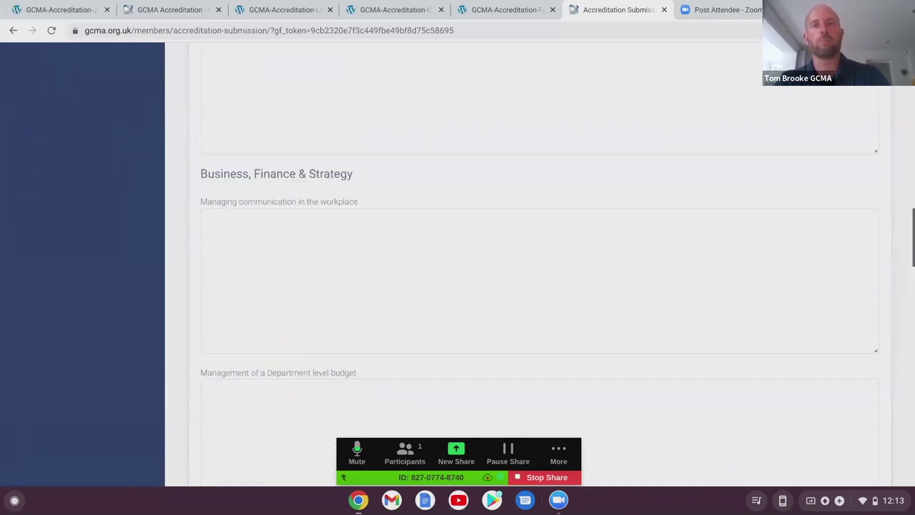
scroll(536, 264, "up", 4)
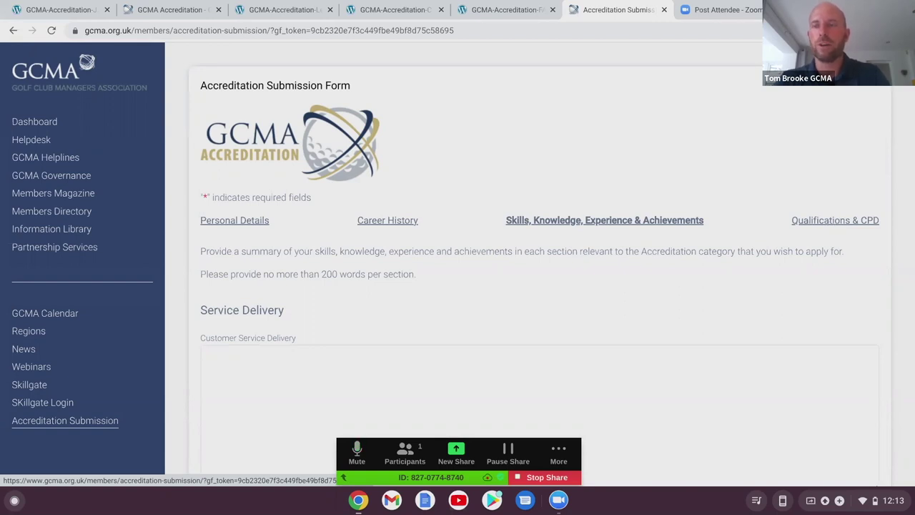
Go to the Qualifications & CPD section and look over its qualifications, active learning and passive learning parts.
left_click(835, 221)
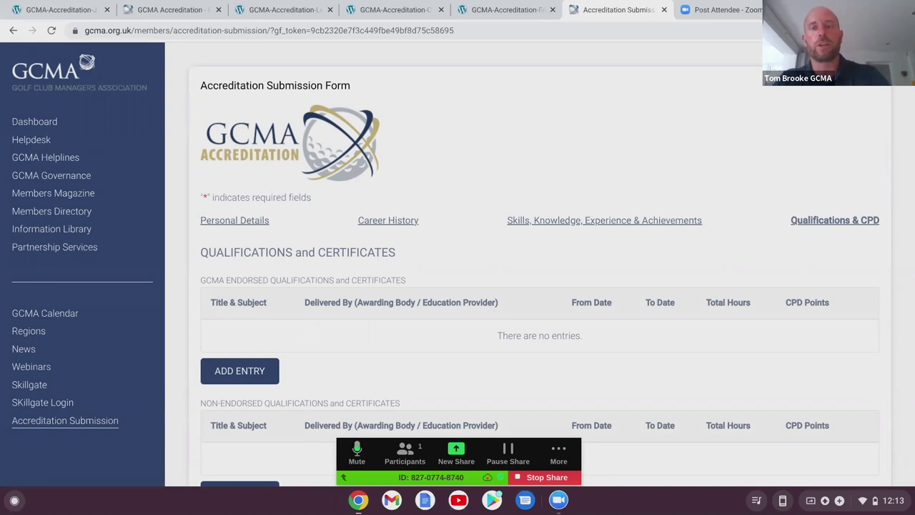
scroll(540, 286, "down", 2)
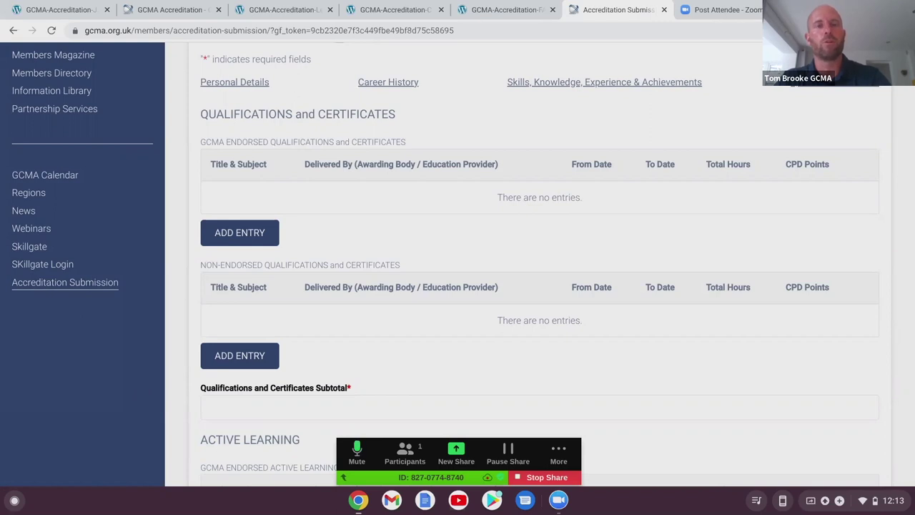
scroll(539, 286, "down", 3)
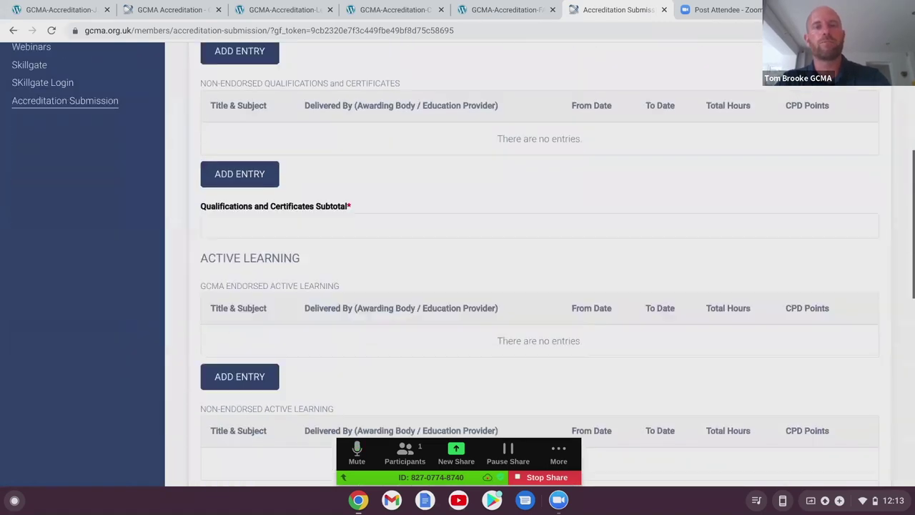
scroll(540, 286, "down", 6)
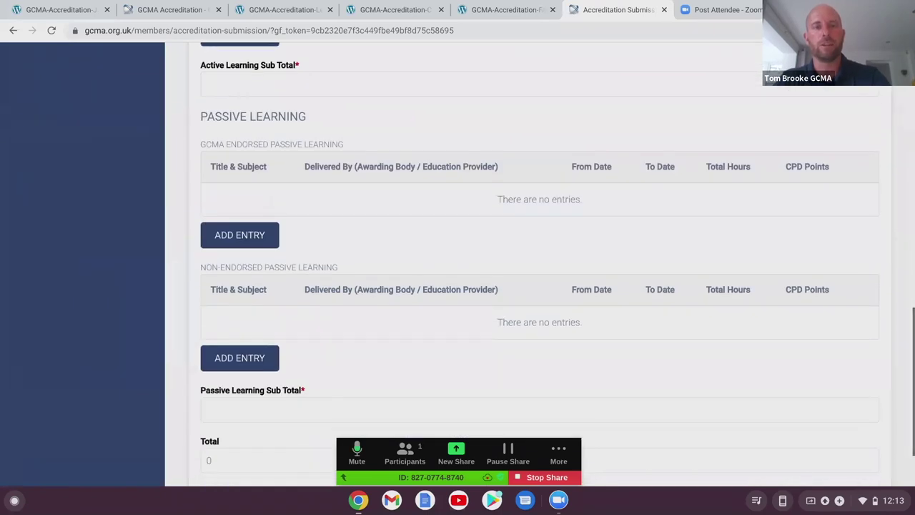
scroll(540, 286, "up", 6)
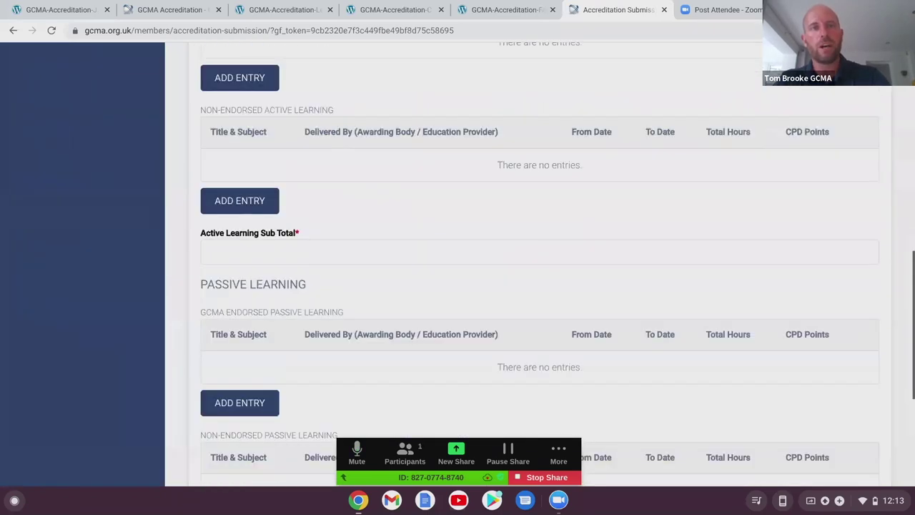
scroll(540, 286, "up", 2)
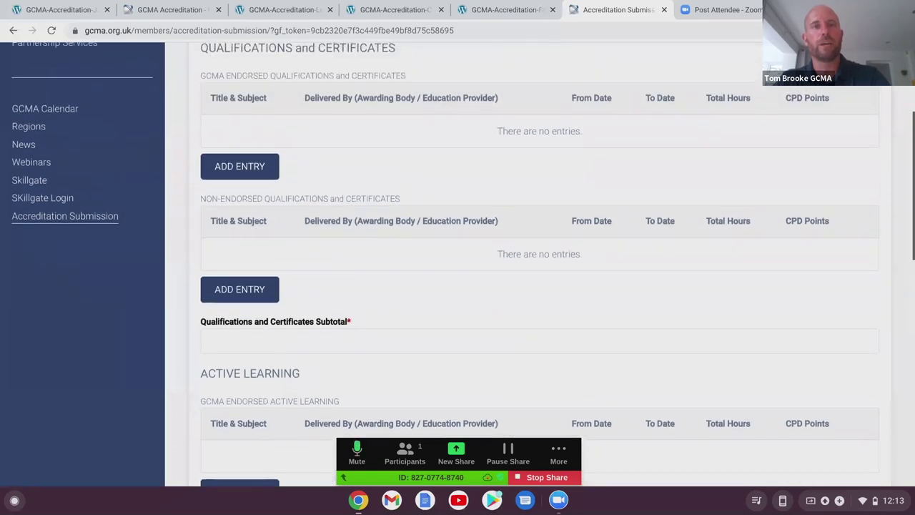
scroll(540, 286, "up", 1)
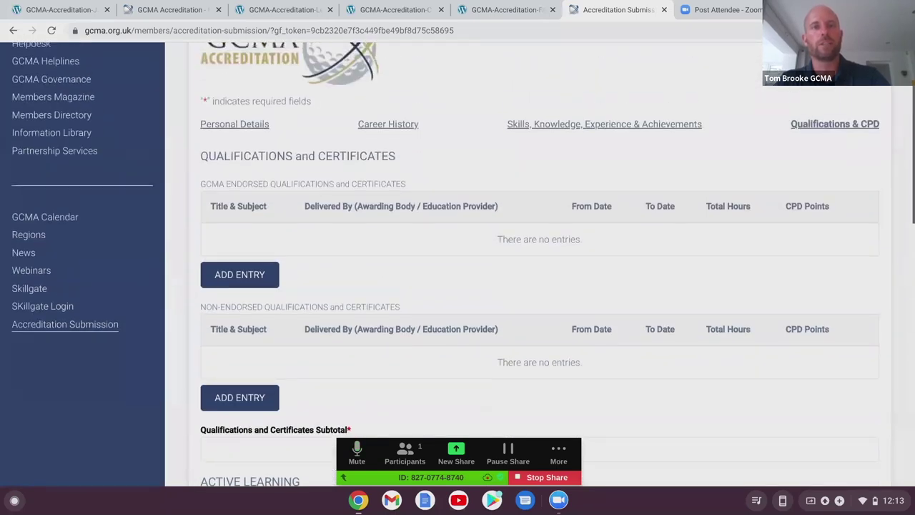
Examine the GCMA endorsed and non-endorsed entry tables and the subtotal fields for each type of CPD.
scroll(540, 286, "down", 1)
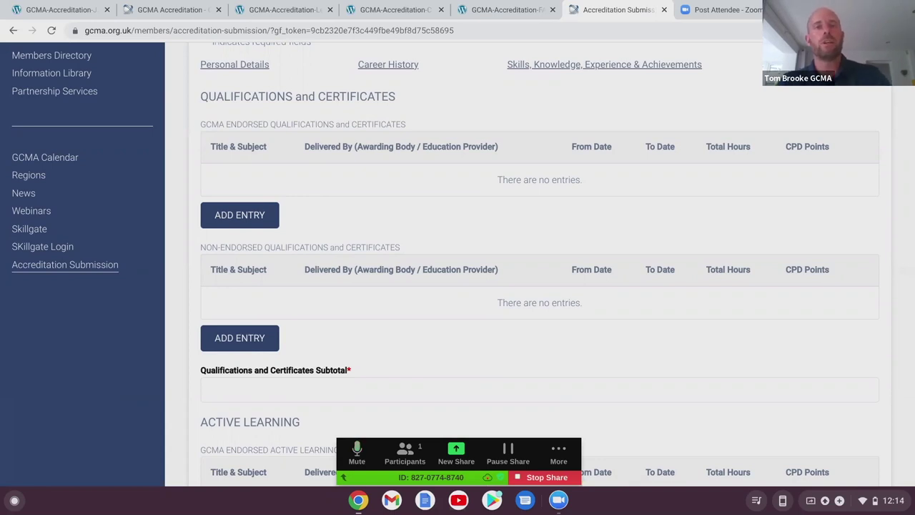
scroll(457, 257, "down", 1)
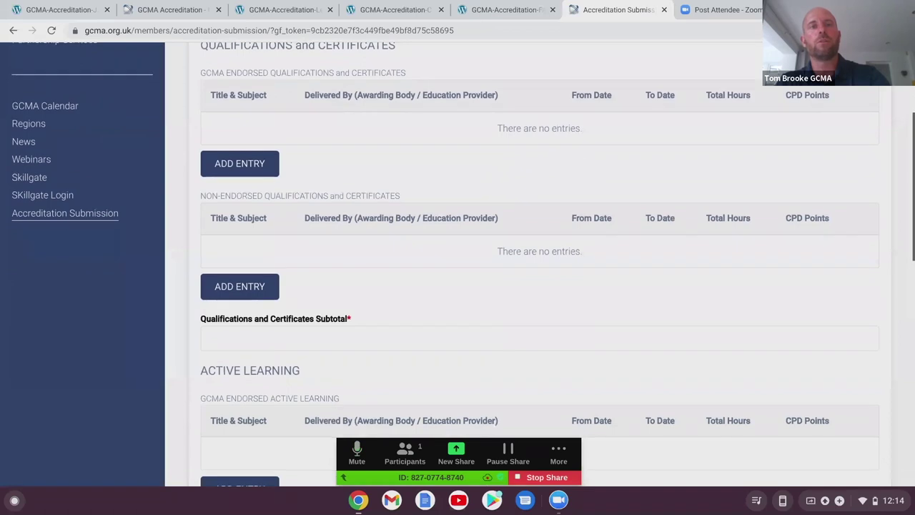
scroll(458, 257, "down", 1)
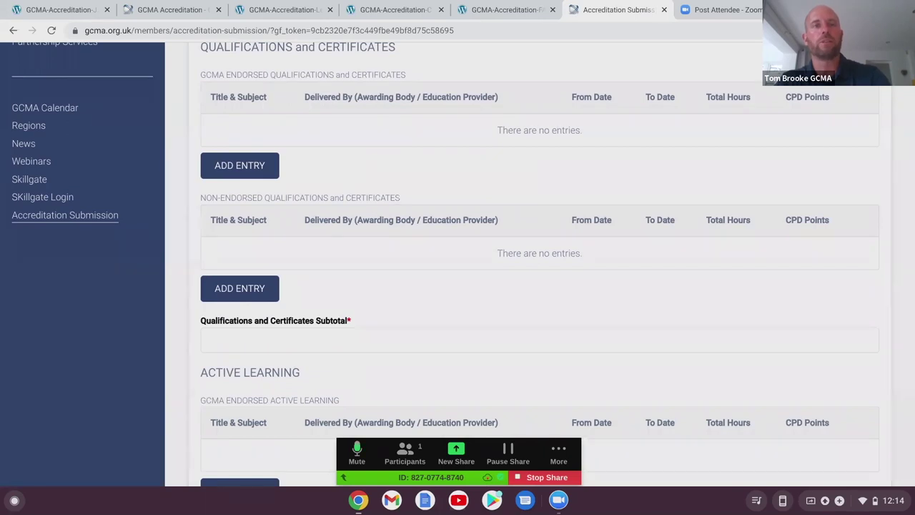
scroll(457, 258, "up", 2)
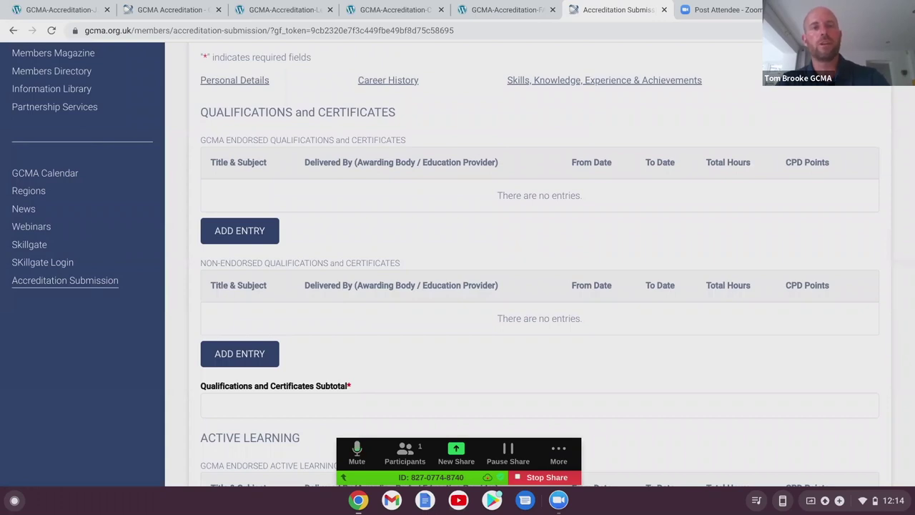
scroll(458, 257, "down", 2)
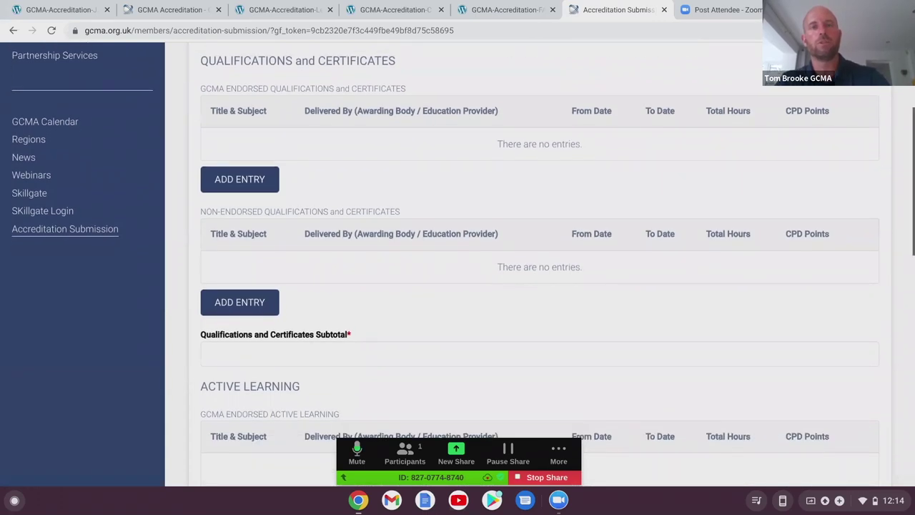
scroll(458, 258, "down", 6)
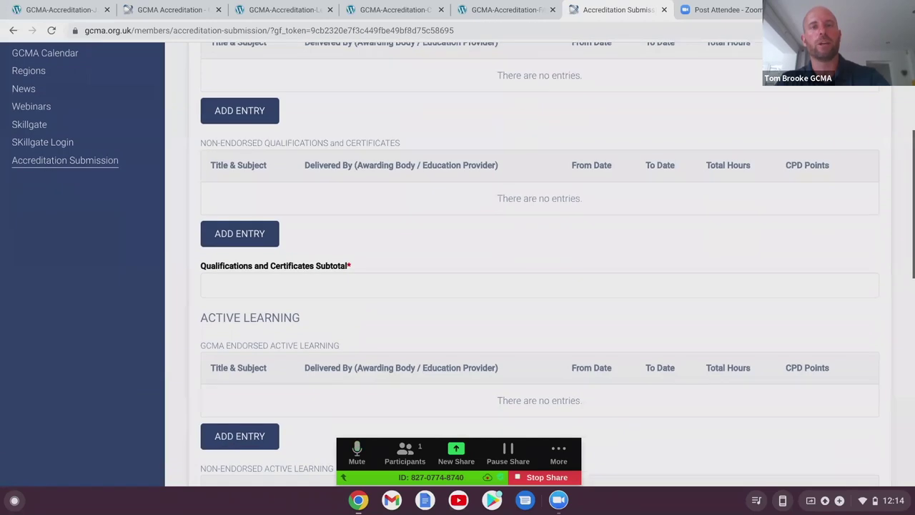
scroll(458, 258, "down", 1)
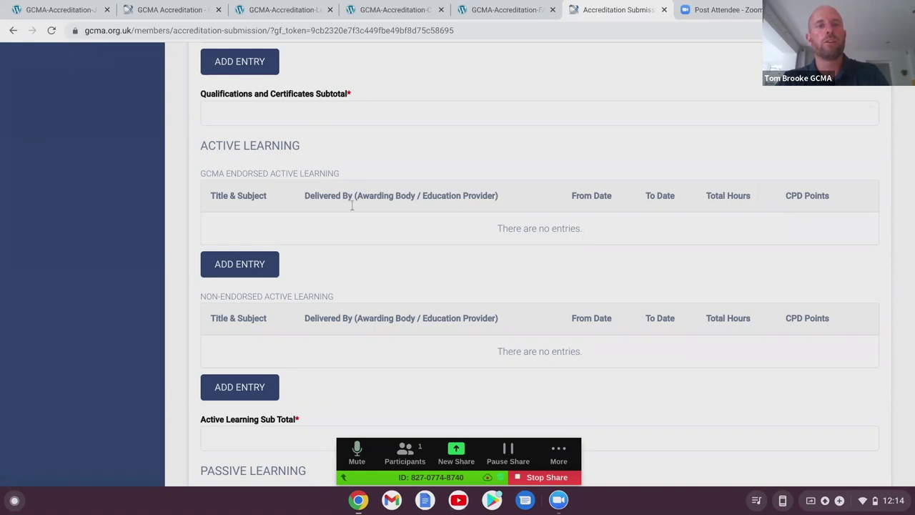
scroll(576, 240, "down", 3)
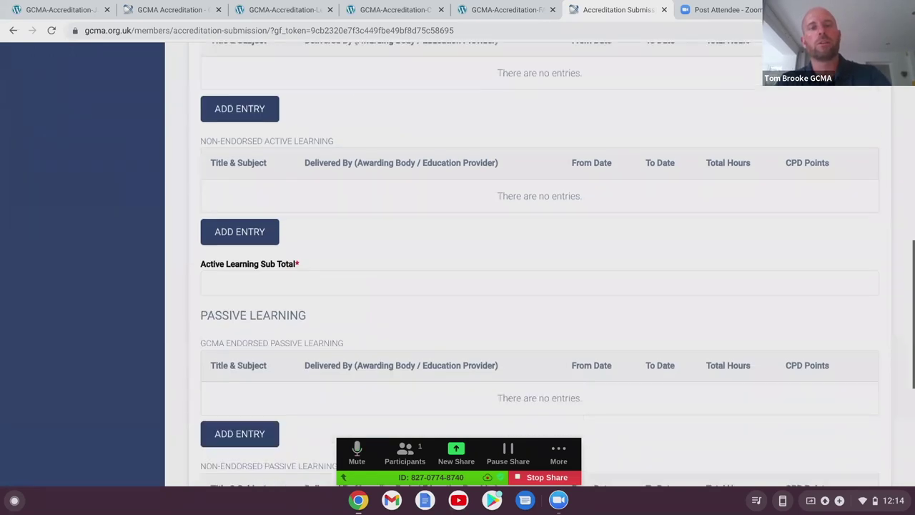
scroll(540, 264, "down", 2)
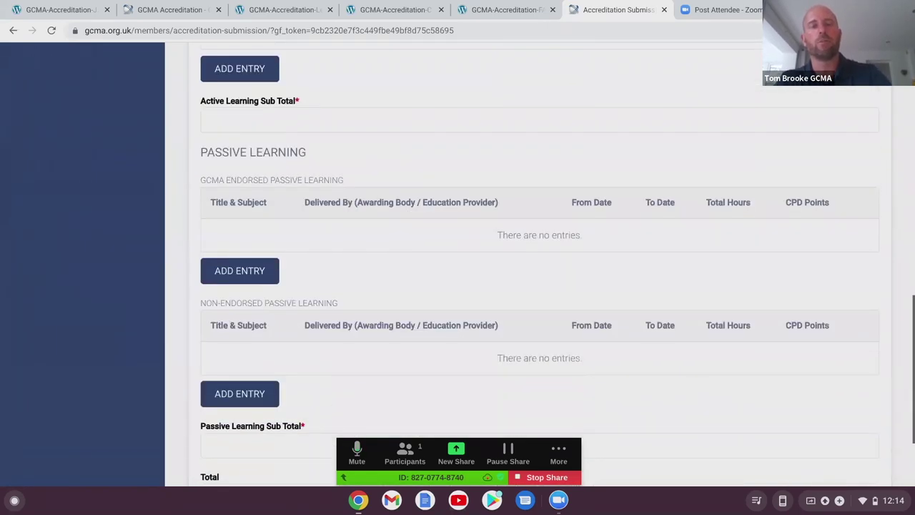
scroll(539, 265, "up", 12)
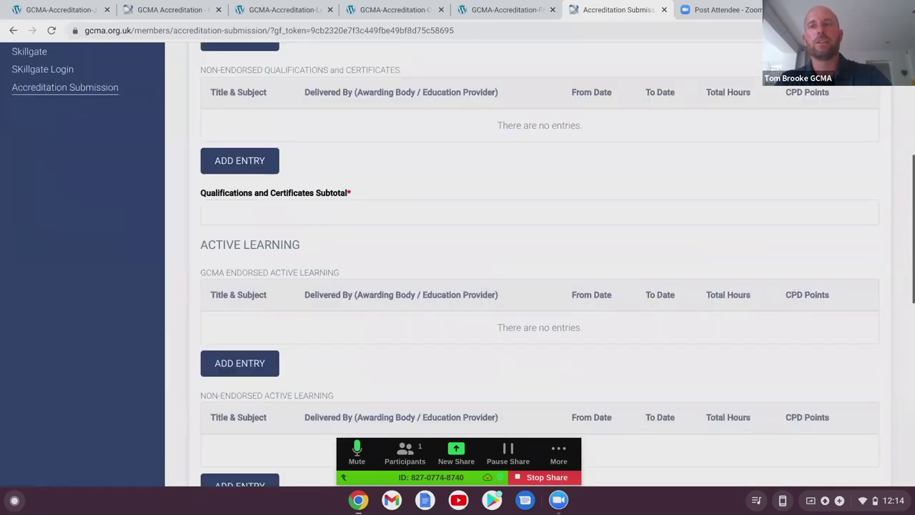
Start a GCMA endorsed qualifications entry titled "BA Hons Degree Business Studies", delivered by Bristol University.
scroll(539, 264, "up", 1)
scroll(540, 265, "down", 3)
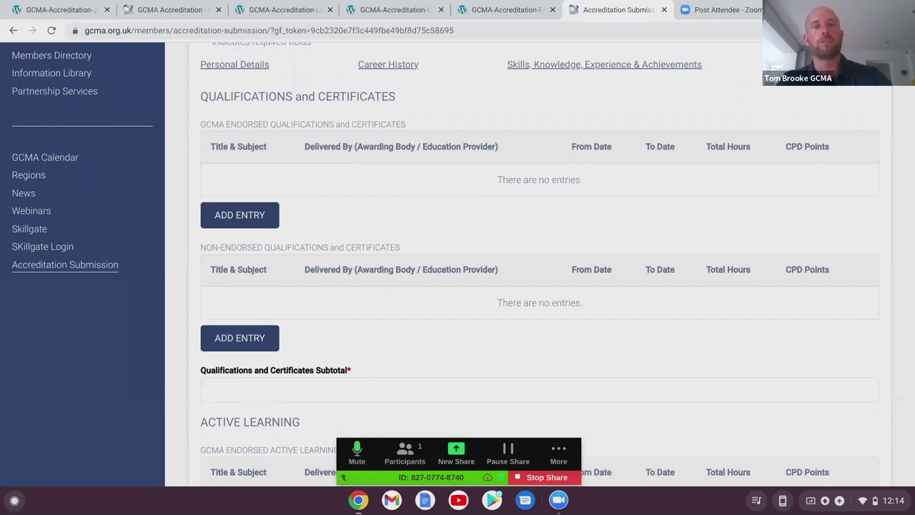
scroll(540, 265, "down", 1)
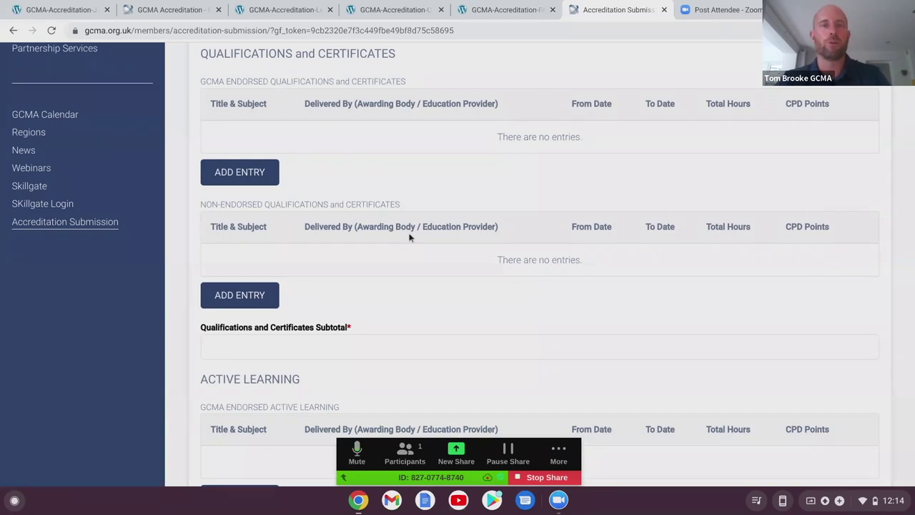
left_click(240, 173)
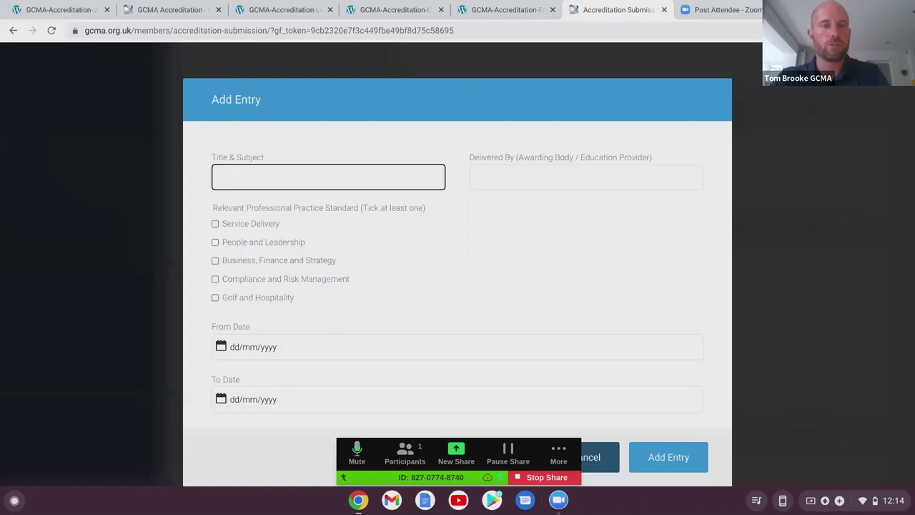
type("B")
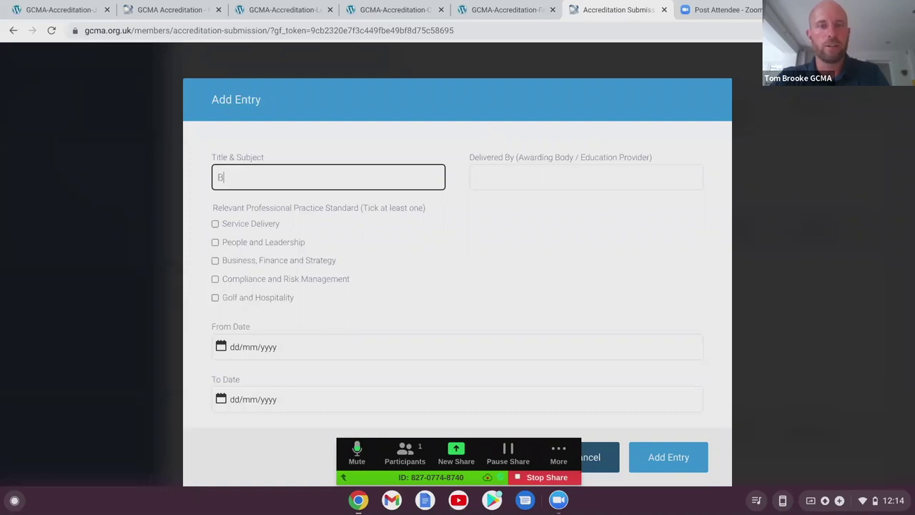
type("A Hons ")
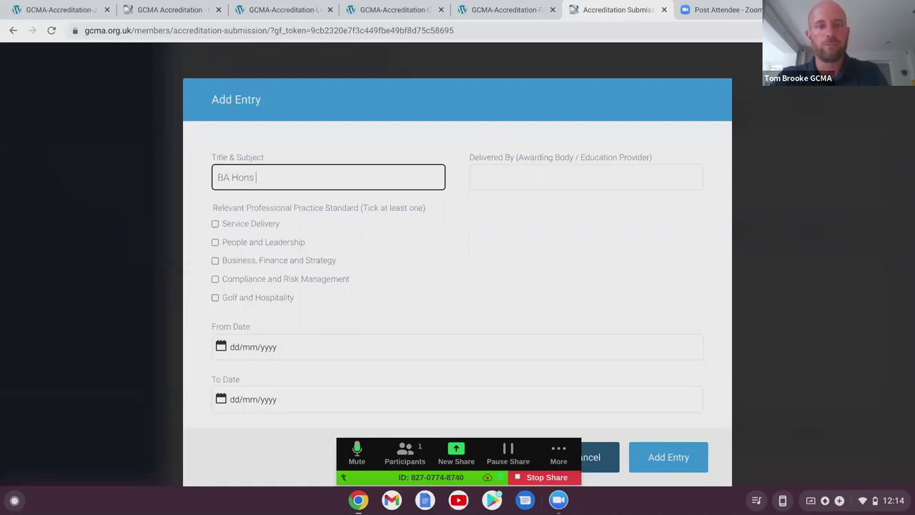
type("Degree Busi")
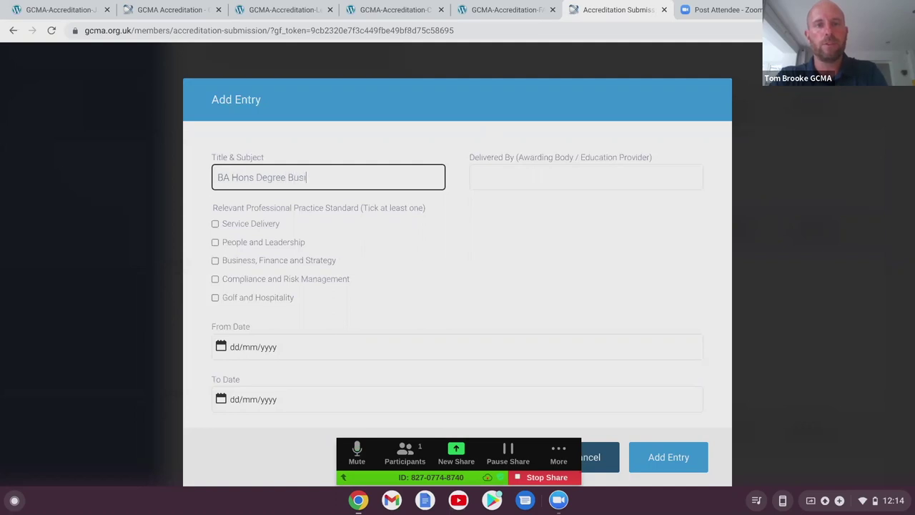
type("ness Studies")
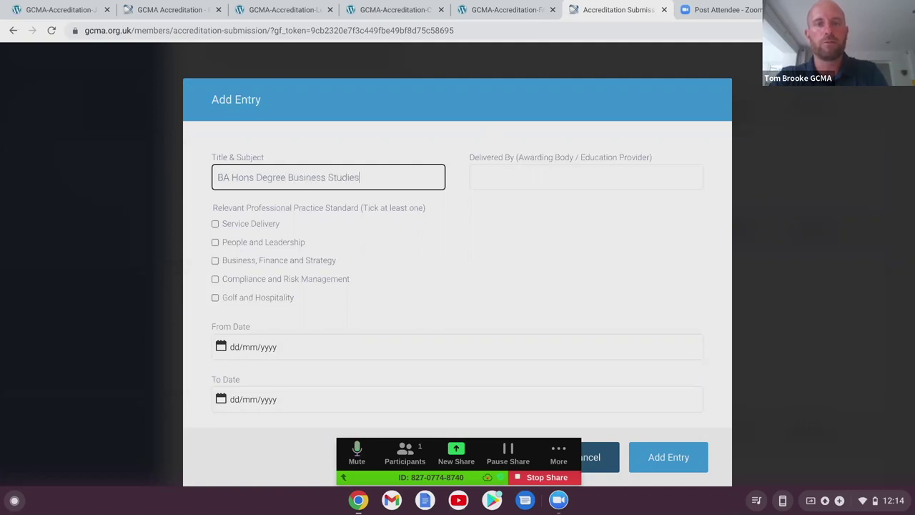
left_click(504, 180)
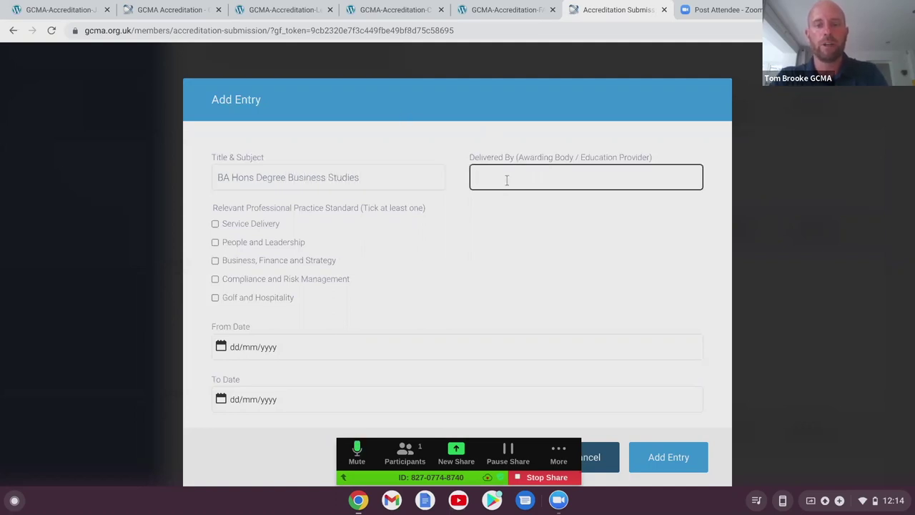
type("Bristol U")
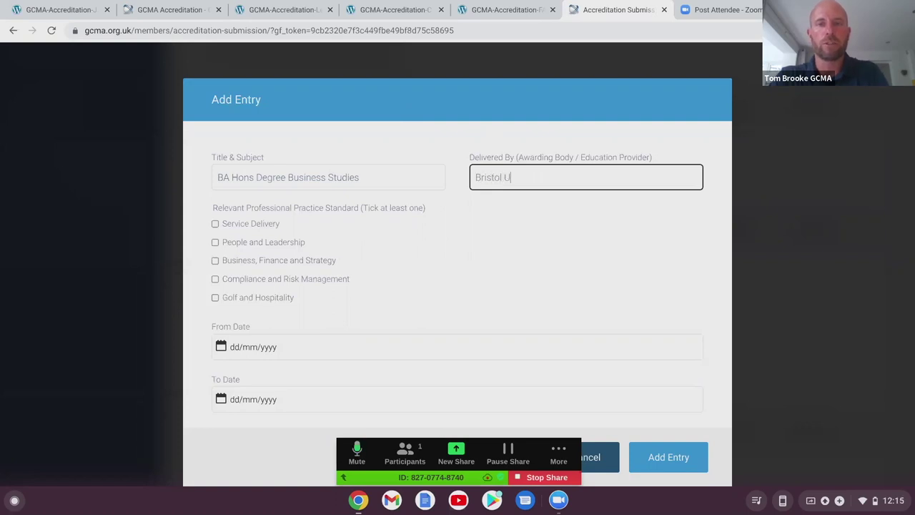
type("niversity")
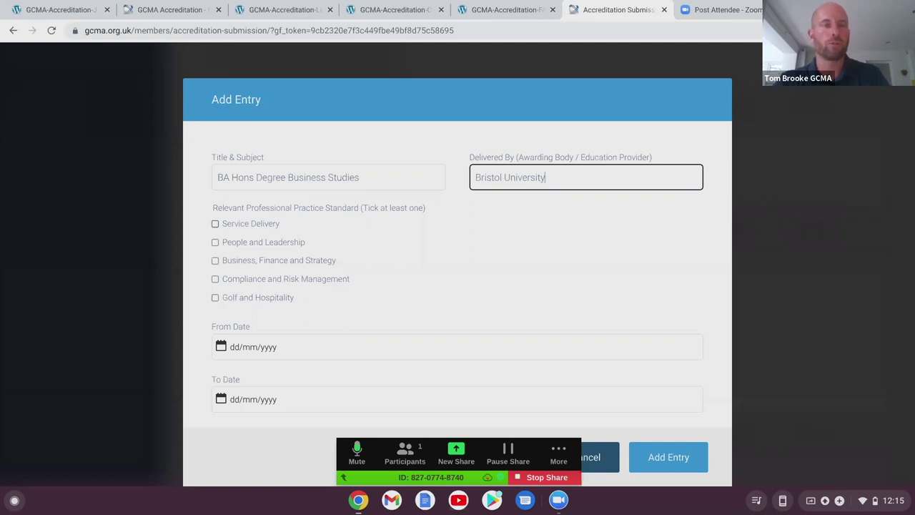
Tick People and Leadership, Business, Finance and Strategy, and Compliance and Risk Management, and add the degree entry with 40 CPD points.
left_click(215, 243)
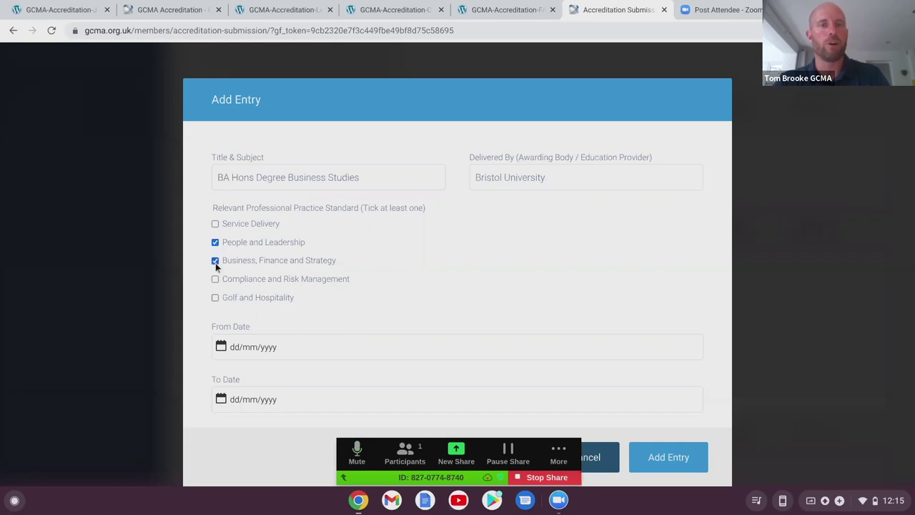
left_click(216, 282)
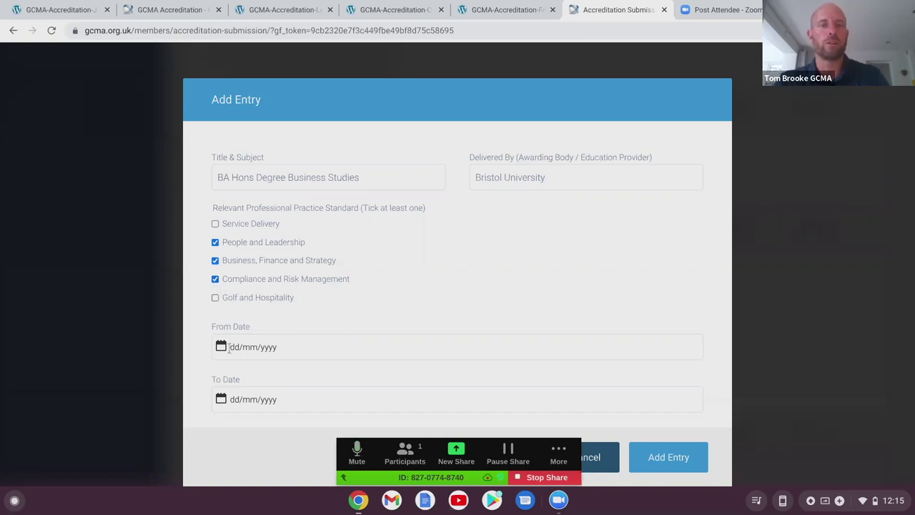
scroll(451, 303, "down", 2)
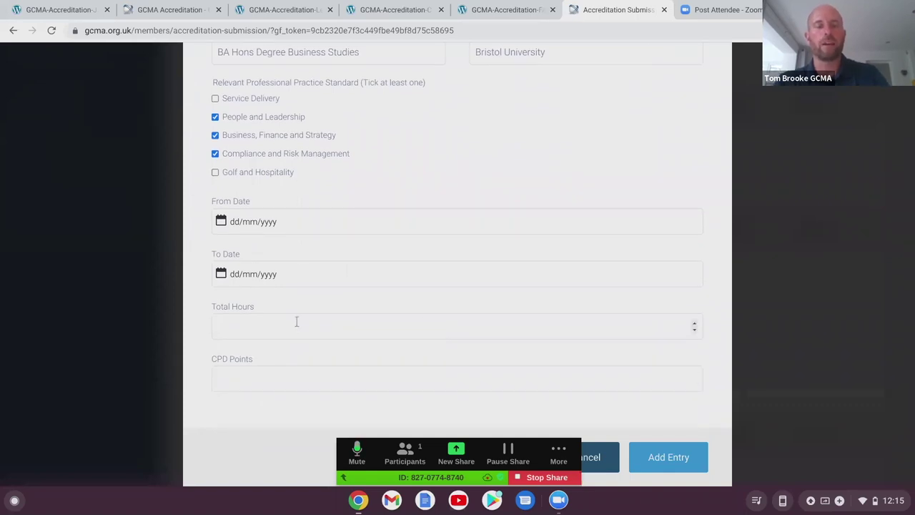
left_click(306, 378)
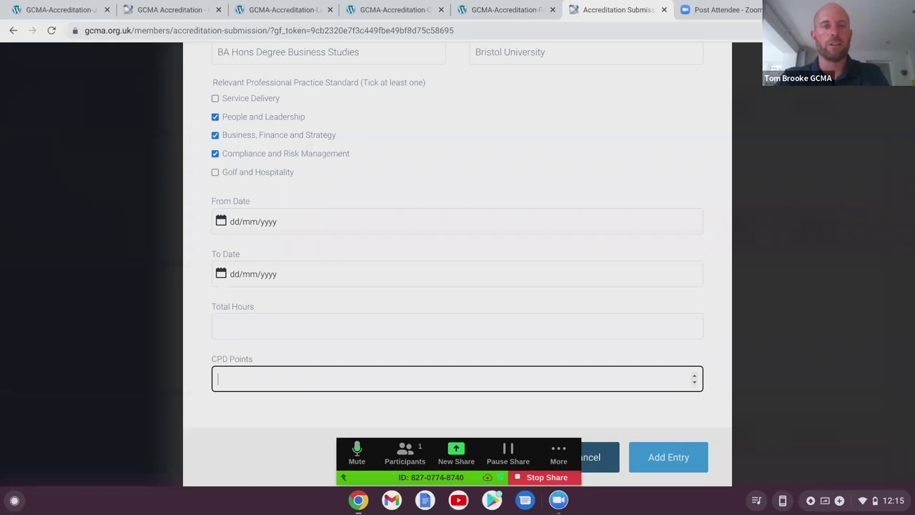
type("40")
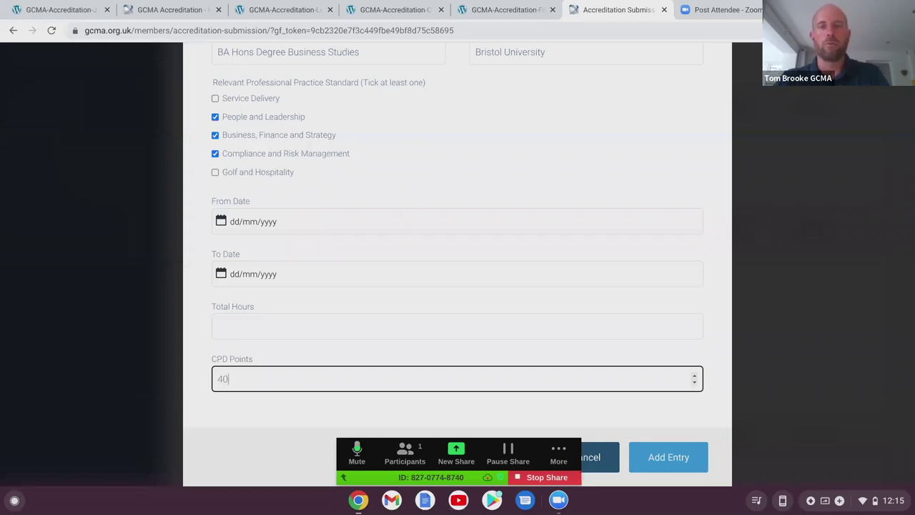
left_click(661, 466)
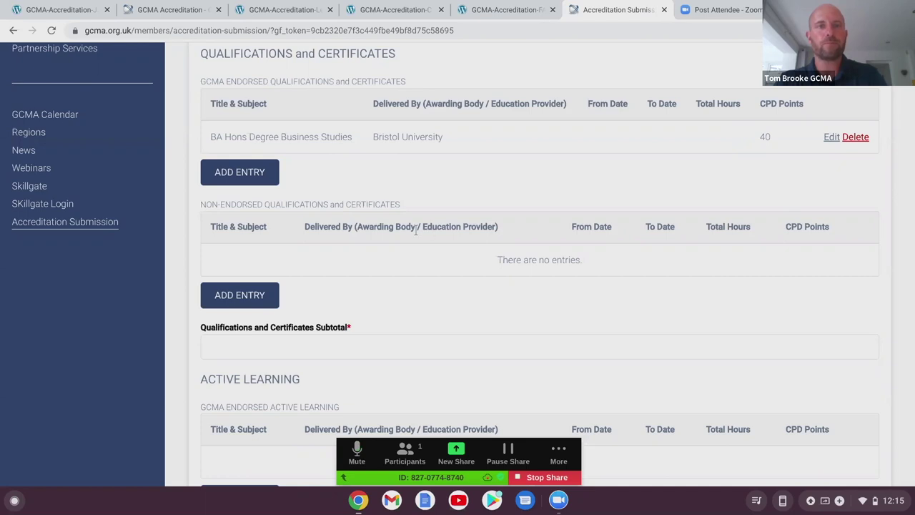
Set the Qualifications and Certificates Subtotal to 40.
scroll(138, 303, "down", 2)
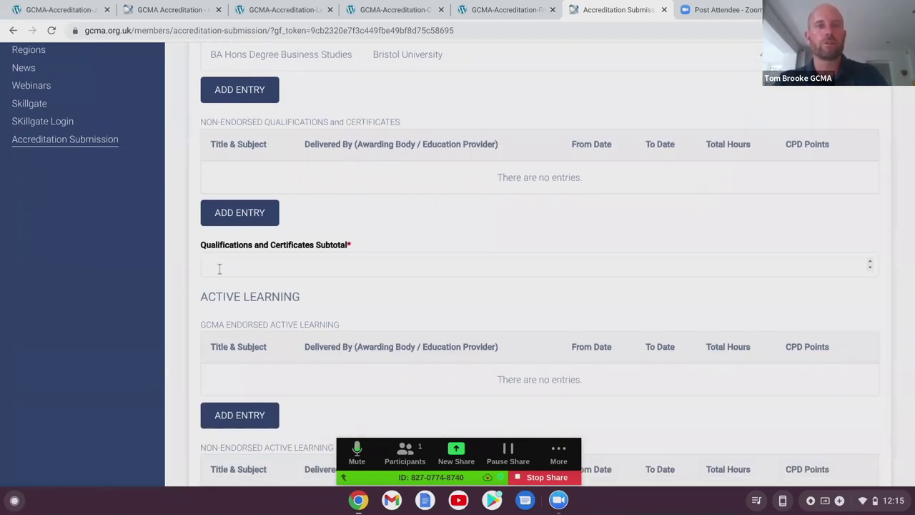
left_click(223, 266)
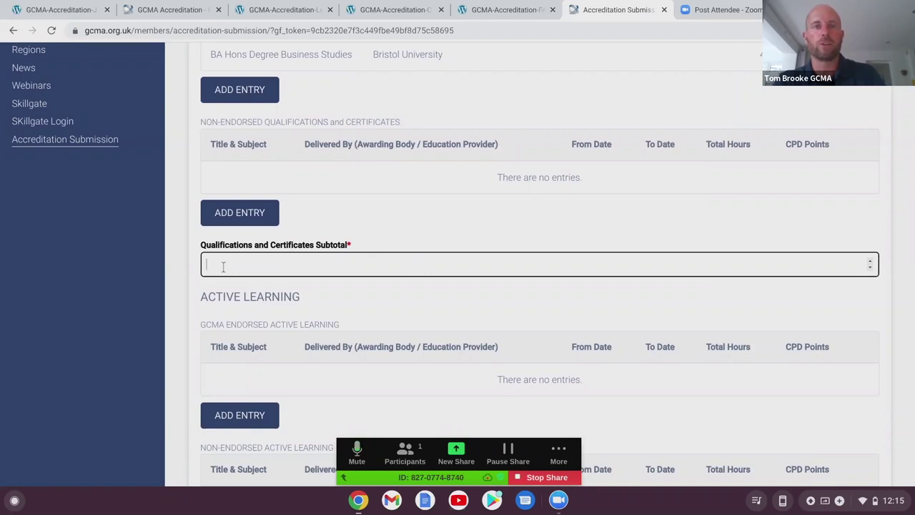
type("40")
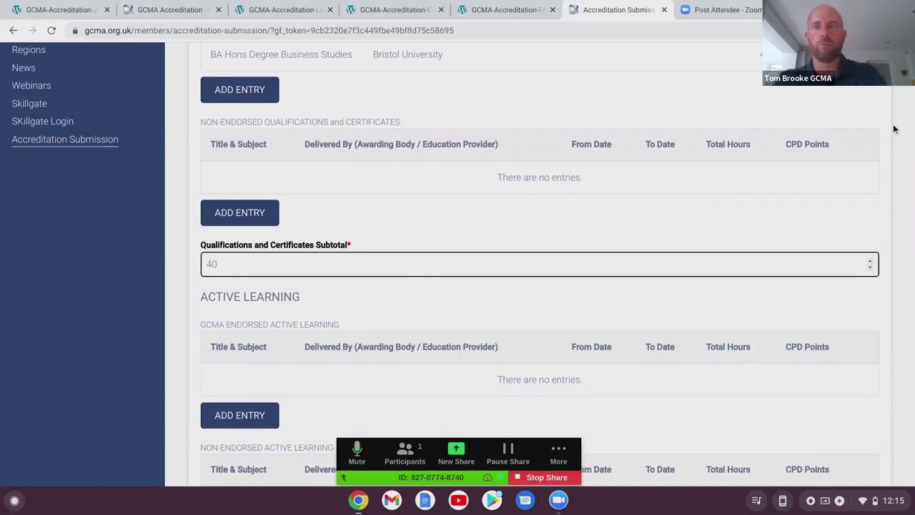
Start a GCMA endorsed active learning entry titled "GCMA Conference 2021", delivered by GCMA.
left_click_drag(912, 150, 912, 216)
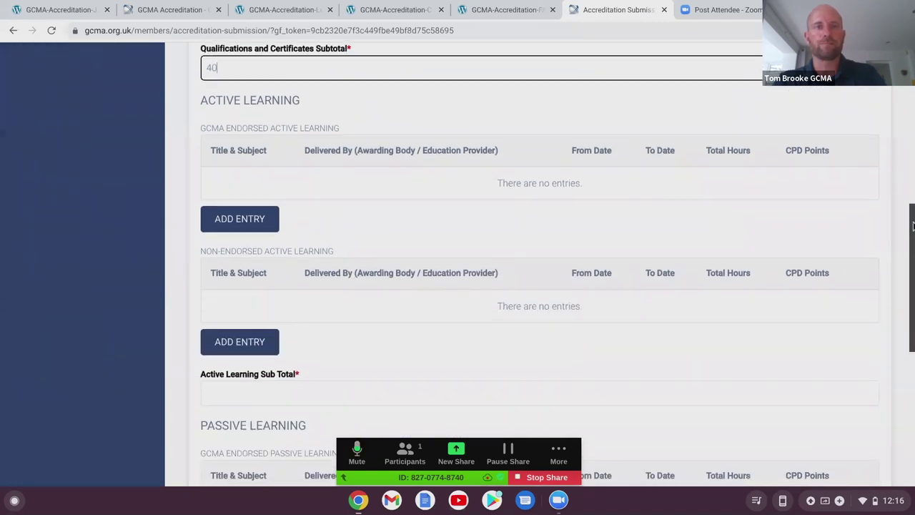
left_click(244, 221)
type("GCMA Conf")
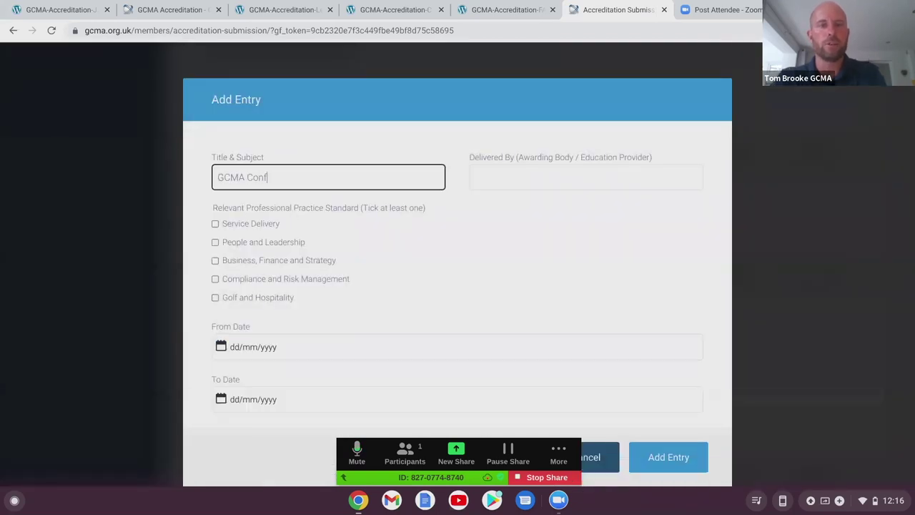
type("erence 2021")
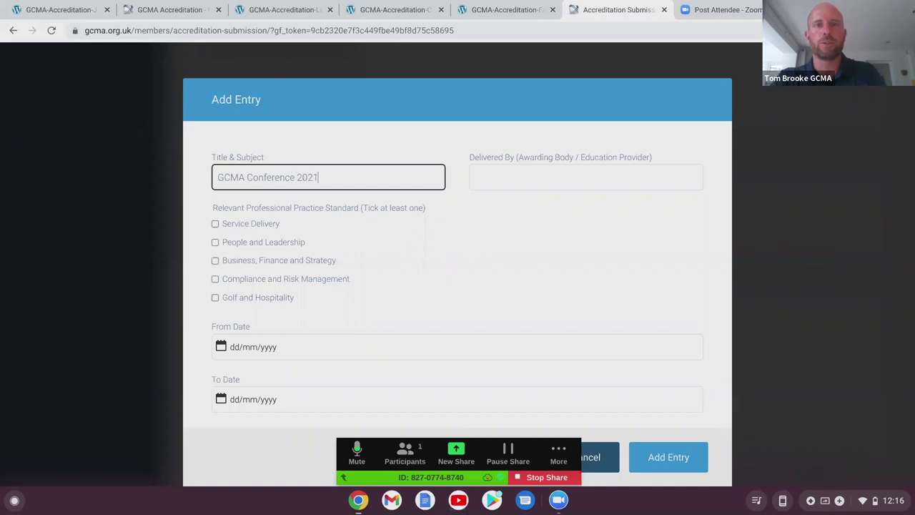
left_click(500, 182)
type("GCMA")
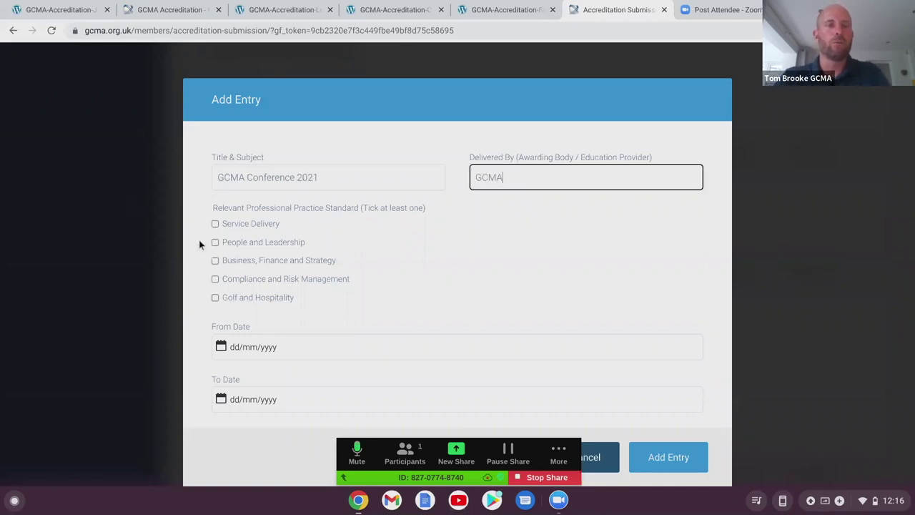
Mark People and Leadership, Business, Finance and Strategy, and Golf and Hospitality as the conference entry's relevant practice standards.
left_click(216, 244)
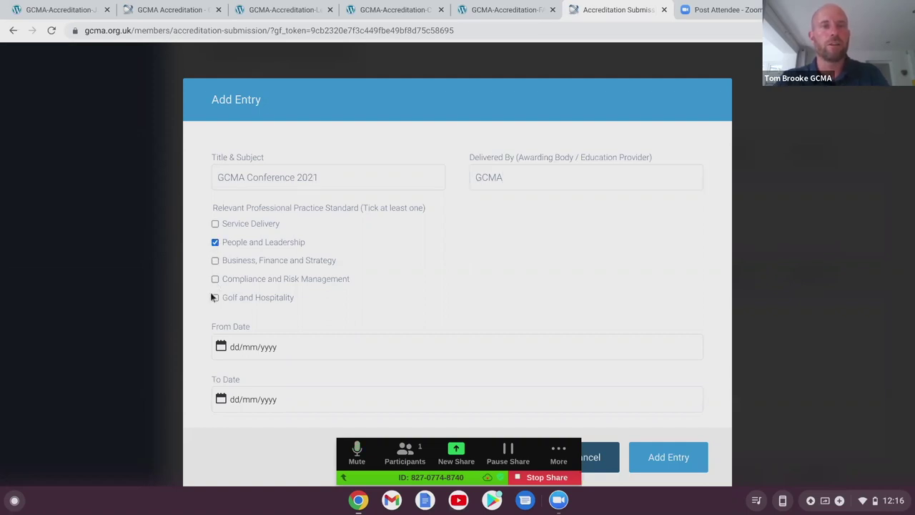
left_click(216, 263)
left_click(216, 298)
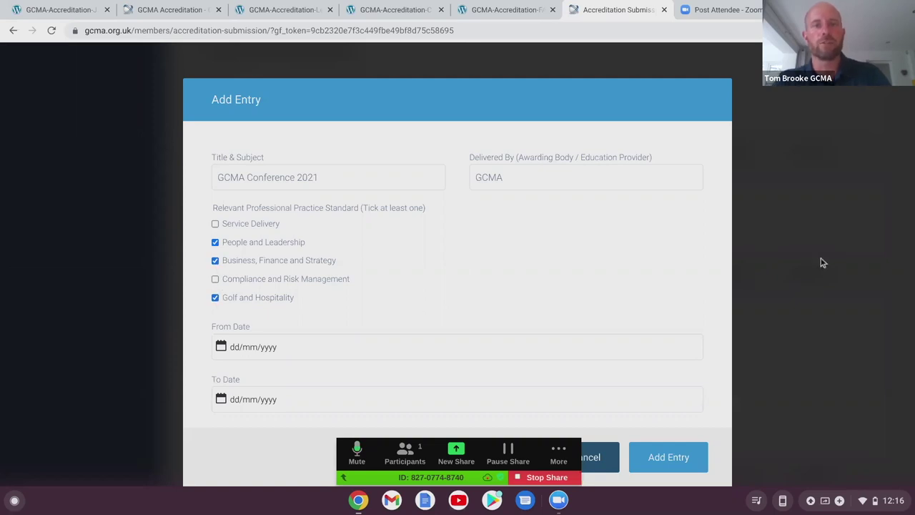
Give the conference entry 16 total hours and 32 CPD points, and add it to the active learning table.
scroll(458, 264, "down", 3)
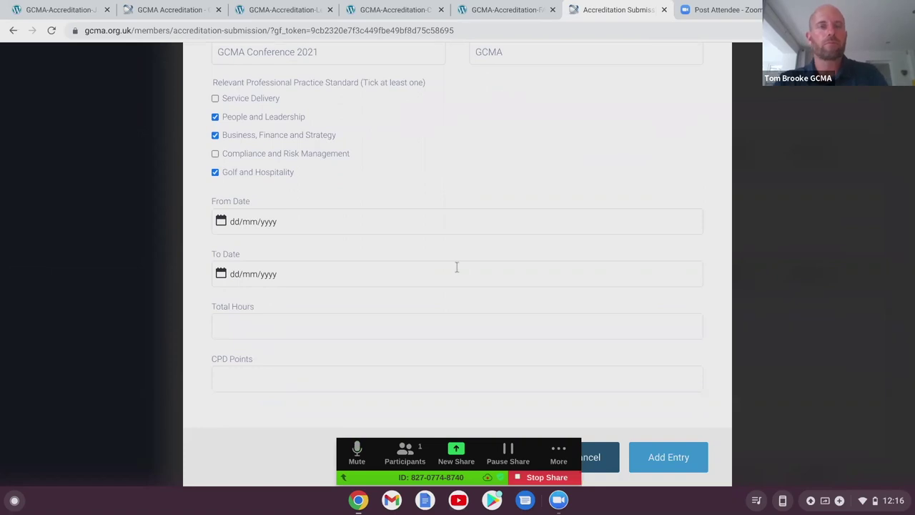
left_click(279, 325)
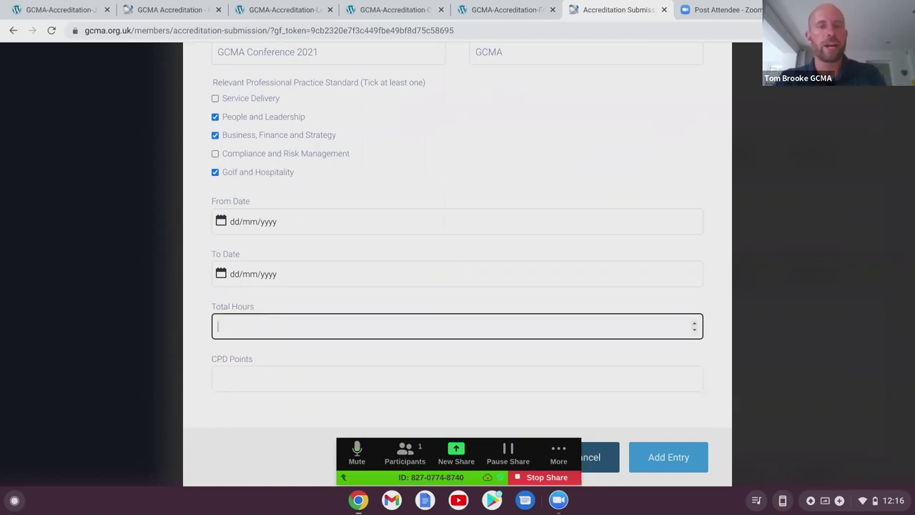
type("16")
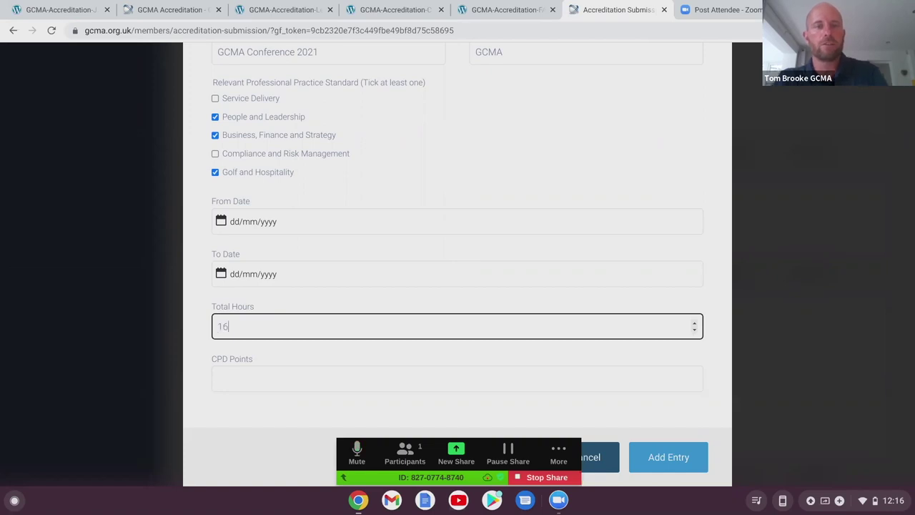
left_click(229, 379)
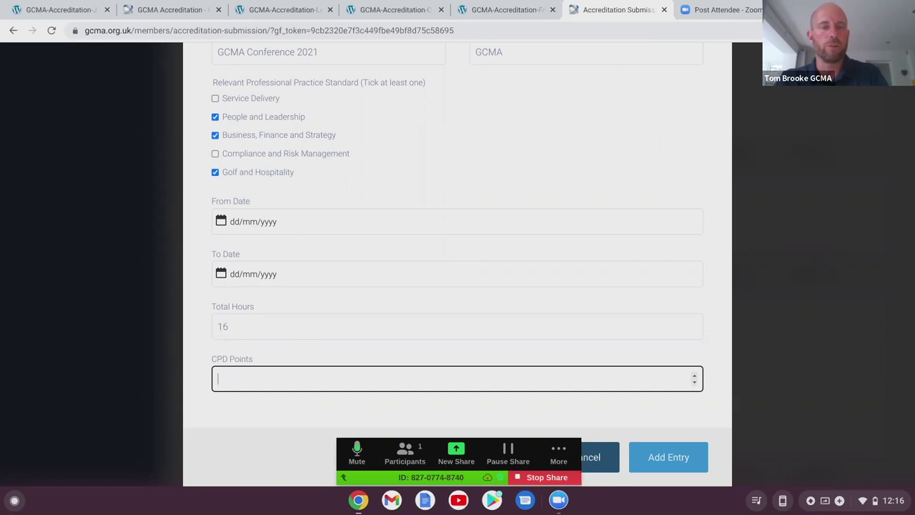
type("32")
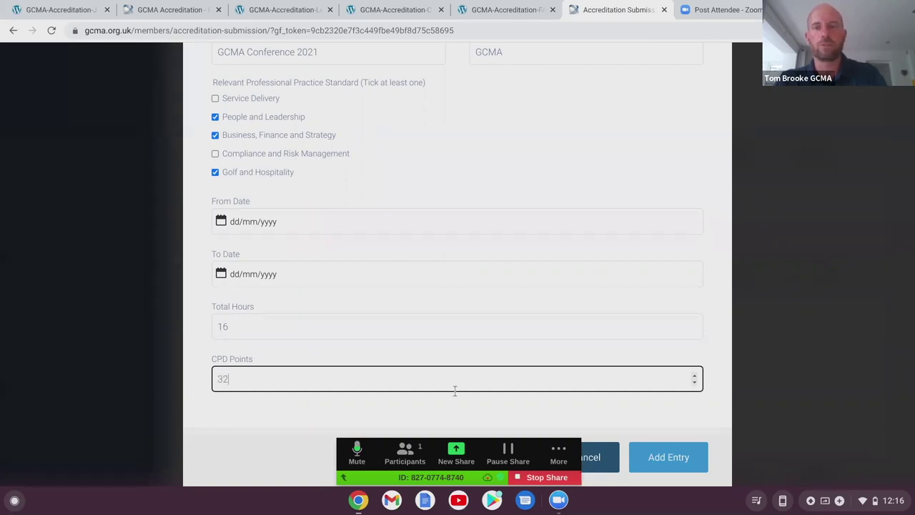
left_click(665, 458)
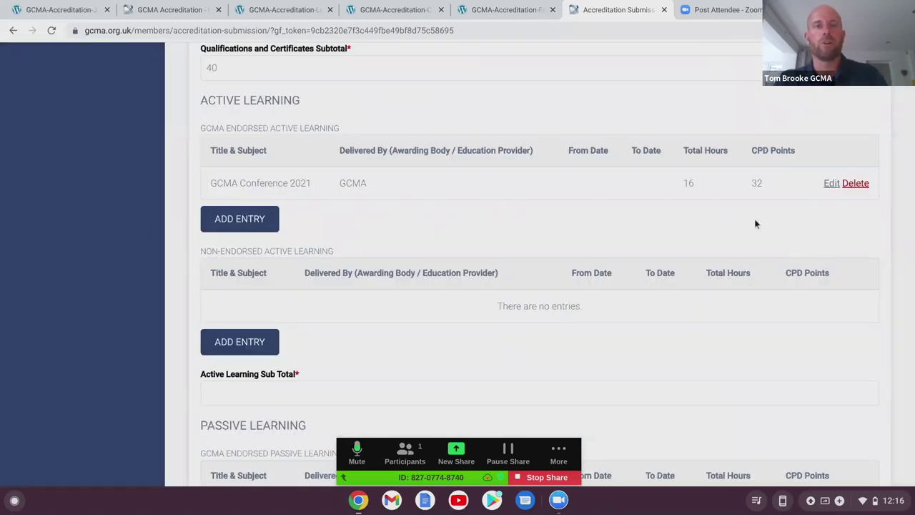
Set the Active Learning Sub Total to 32.
scroll(755, 224, "down", 2)
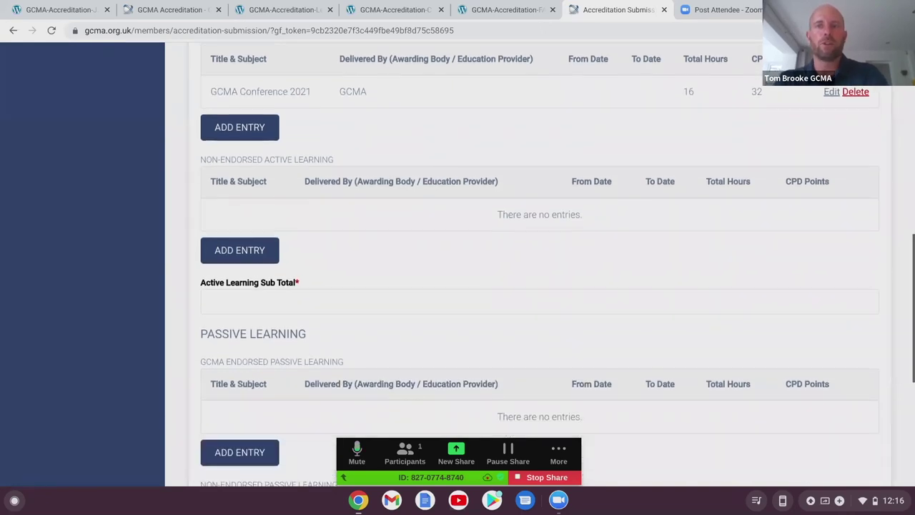
scroll(439, 143, "down", 2)
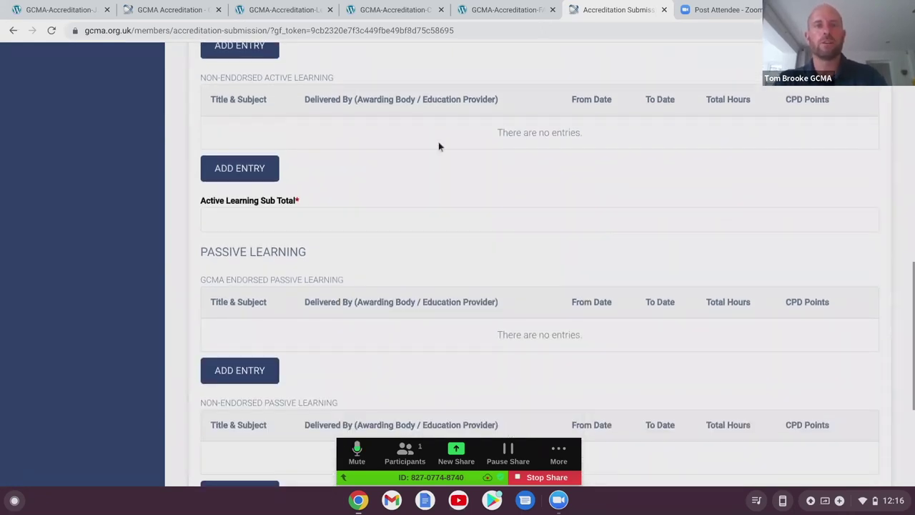
left_click(283, 224)
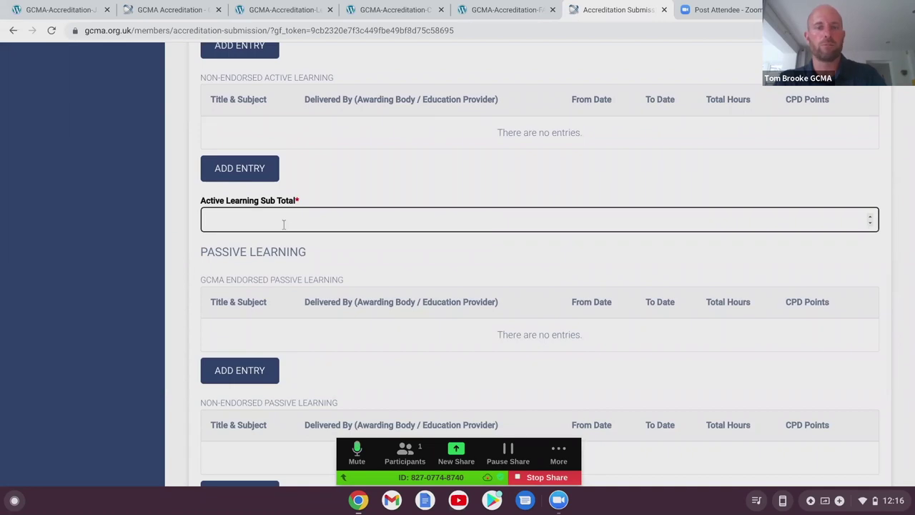
type("32")
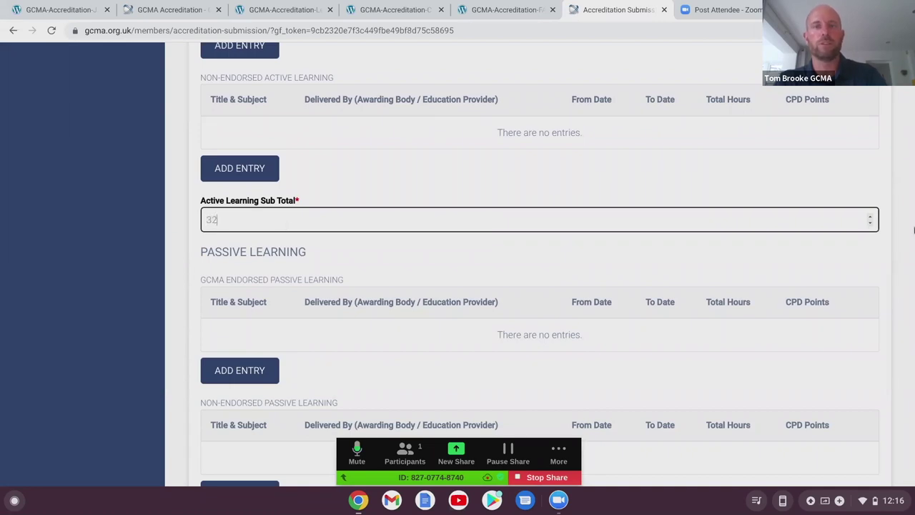
Start a non-endorsed passive learning entry titled "Diary of a CEO" and mark People and Leadership as its relevant practice standard.
scroll(914, 229, "down", 3)
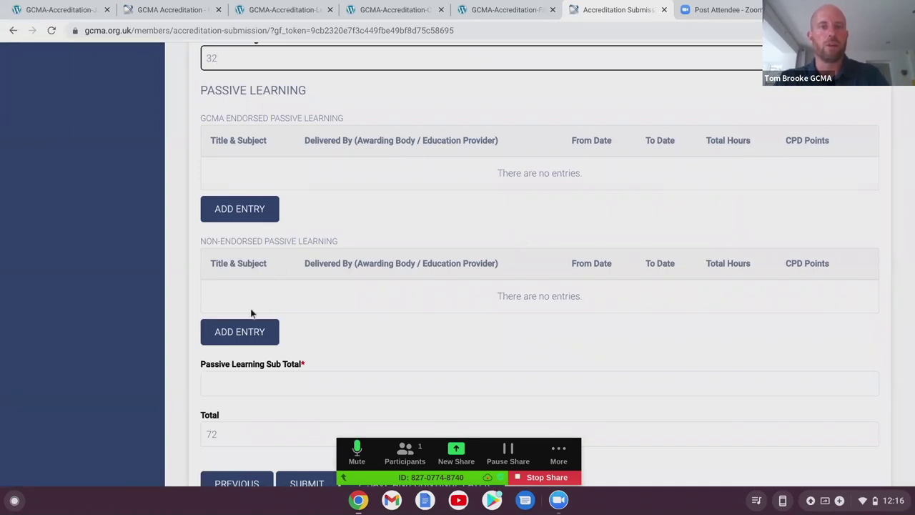
left_click(247, 331)
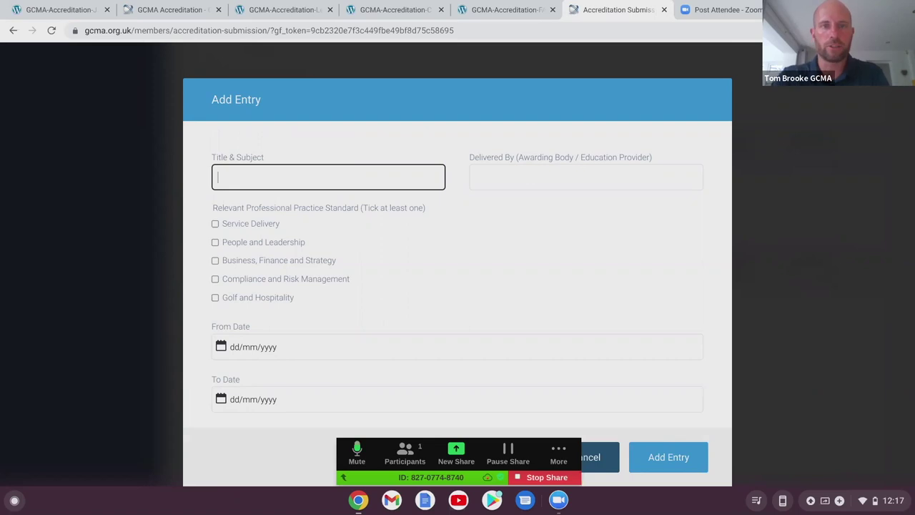
type("Diary ")
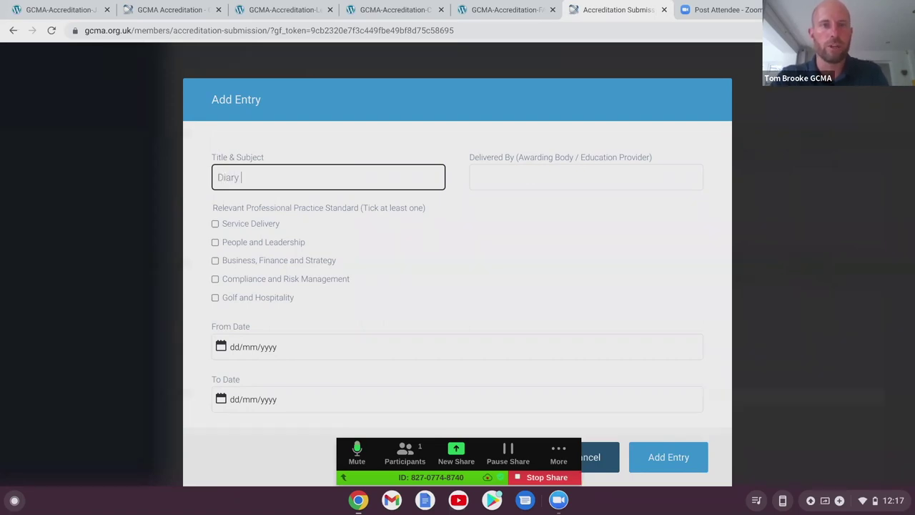
type("of a CEO")
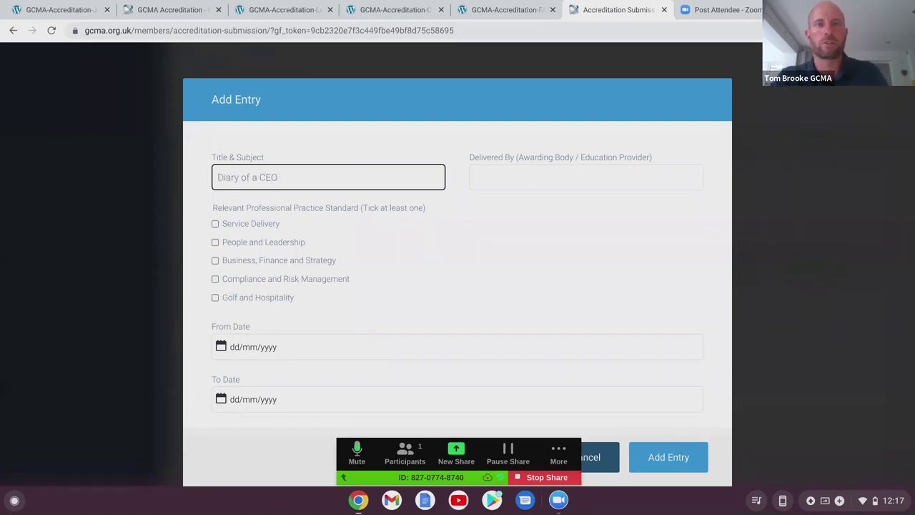
left_click(525, 174)
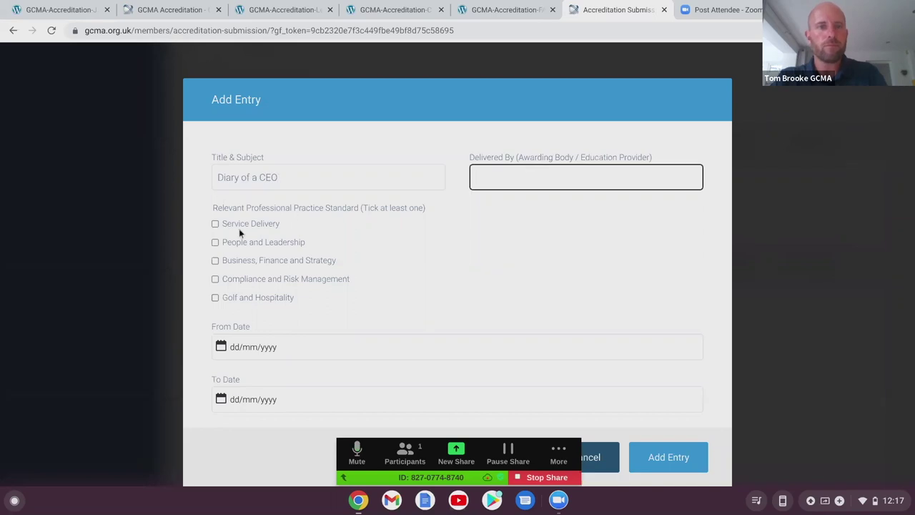
left_click(216, 242)
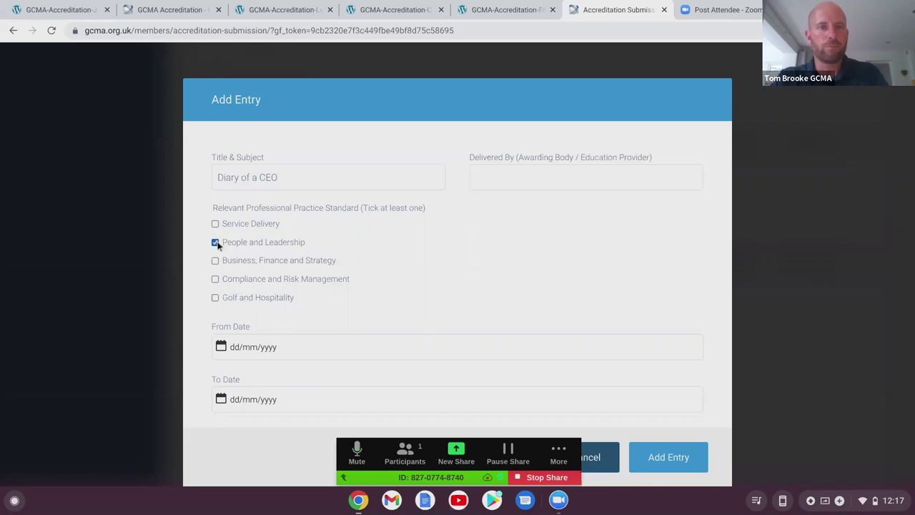
Give the Diary of a CEO entry 1 total hour and 0.5 CPD points, and add it to the non-endorsed passive learning table.
scroll(625, 306, "down", 2)
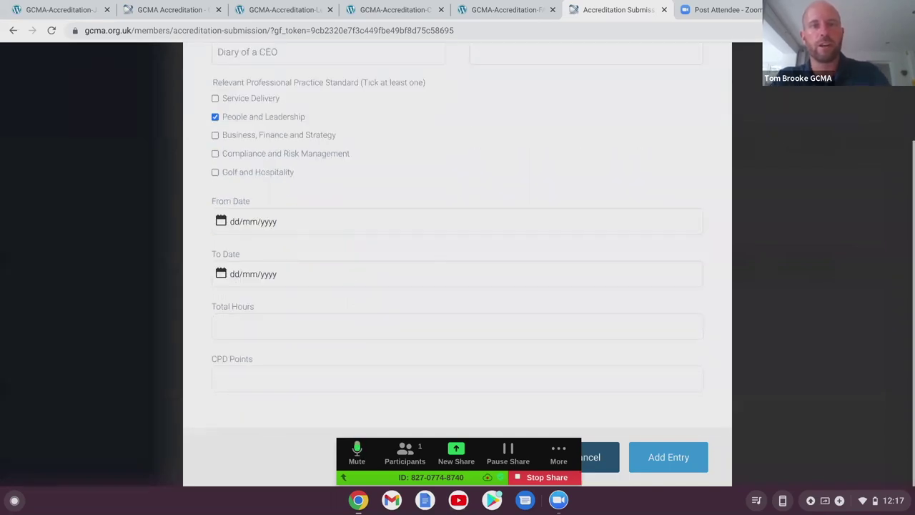
left_click(364, 323)
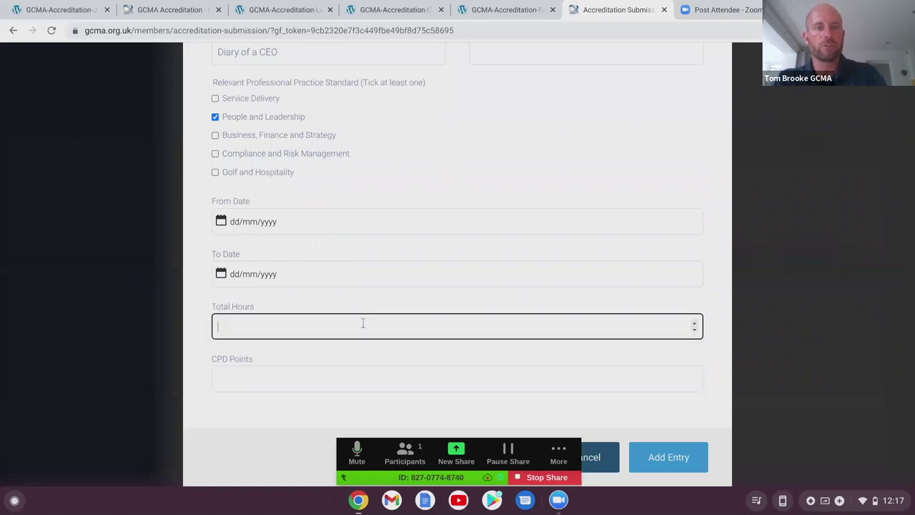
type("1")
left_click(315, 376)
type("0.5")
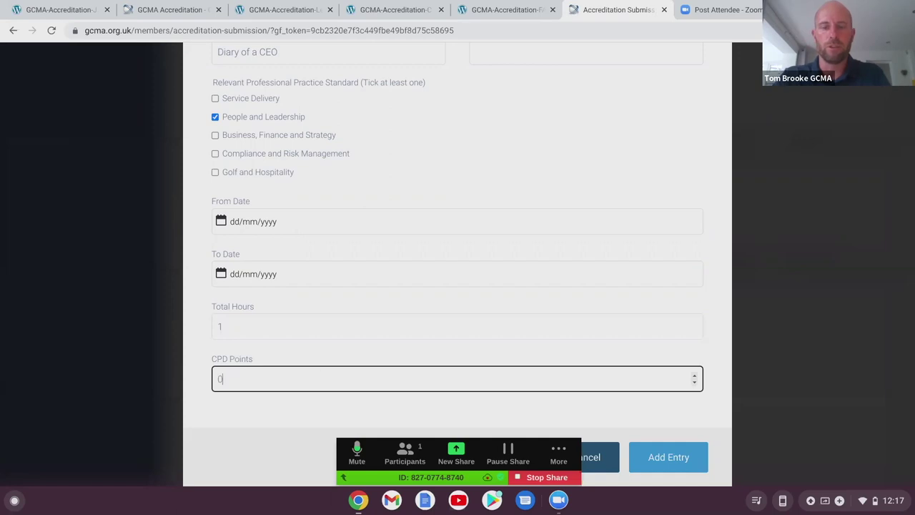
left_click(683, 458)
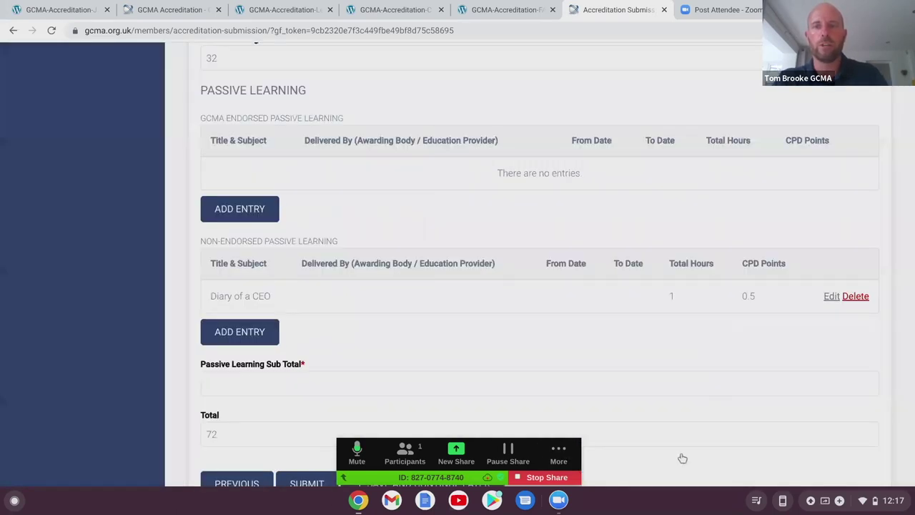
Set the Passive Learning Sub Total to 0.5.
scroll(317, 357, "down", 2)
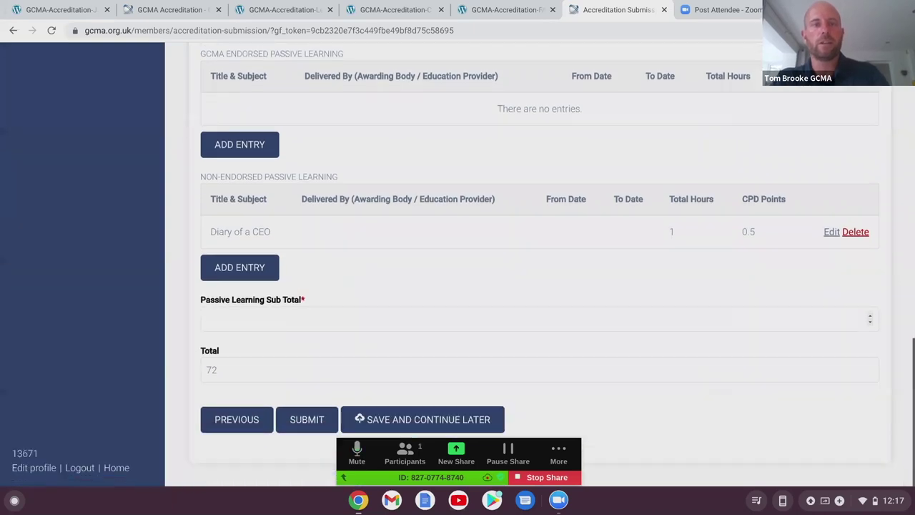
left_click(294, 321)
type("0")
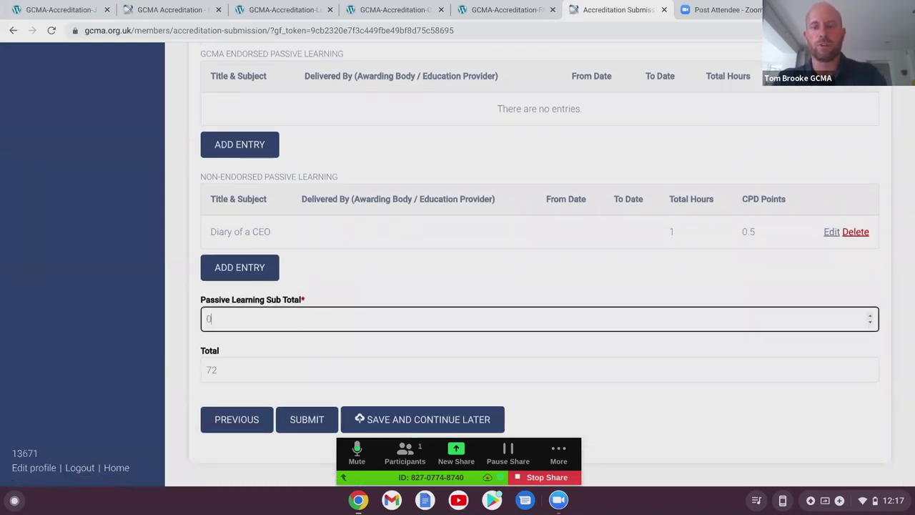
type(".5")
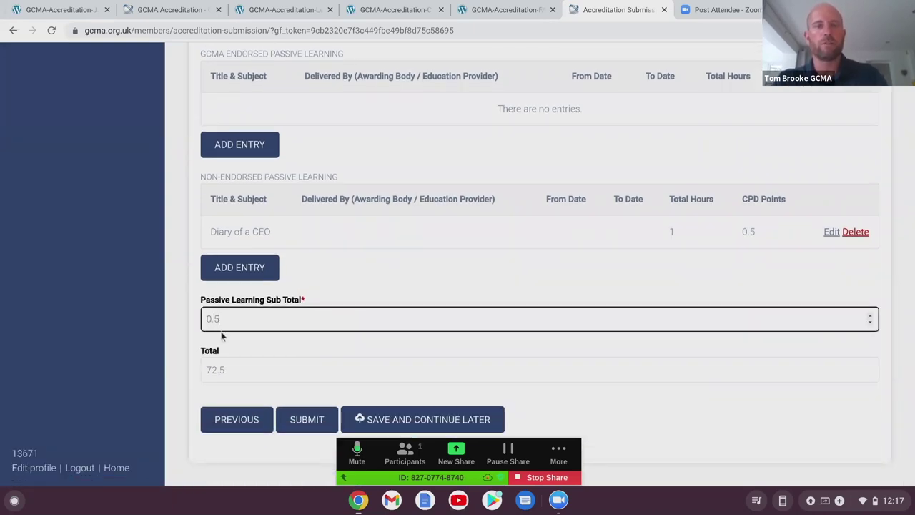